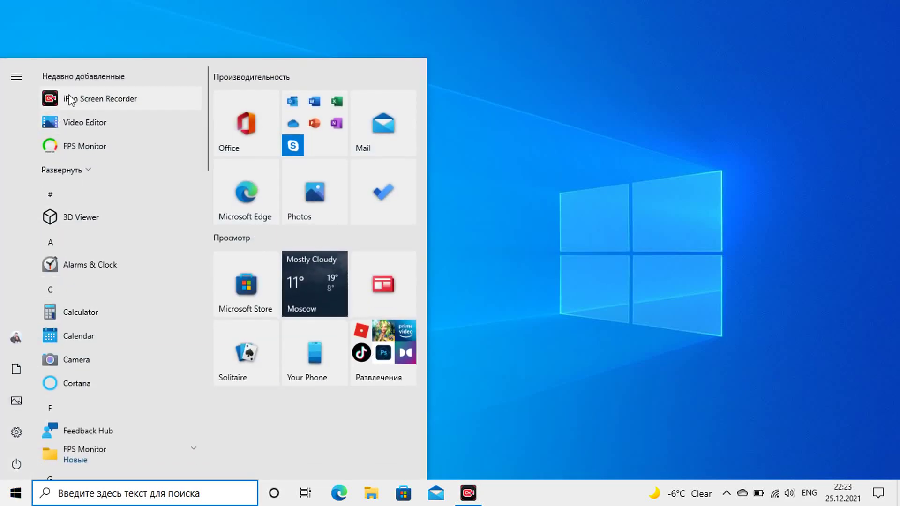
Step: Open Apps & features in Windows Settings
scroll(101, 176, down, 1)
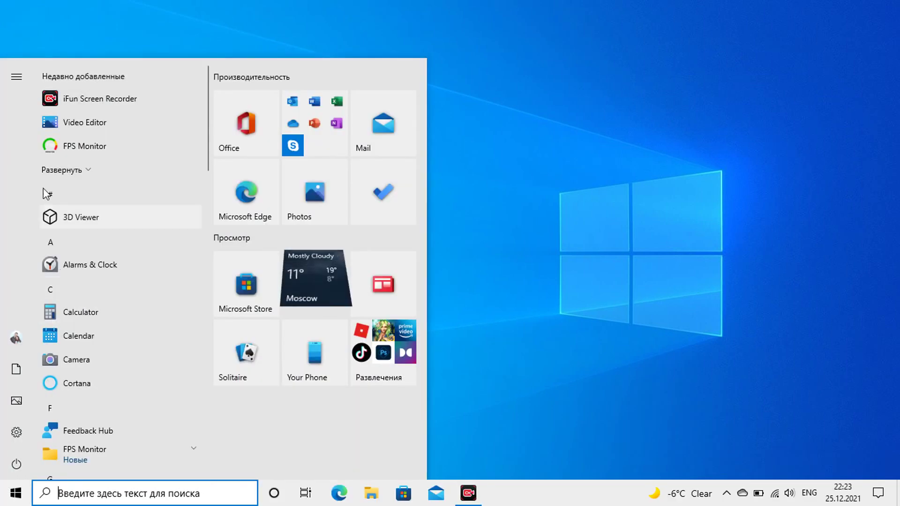
scroll(106, 162, down, 5)
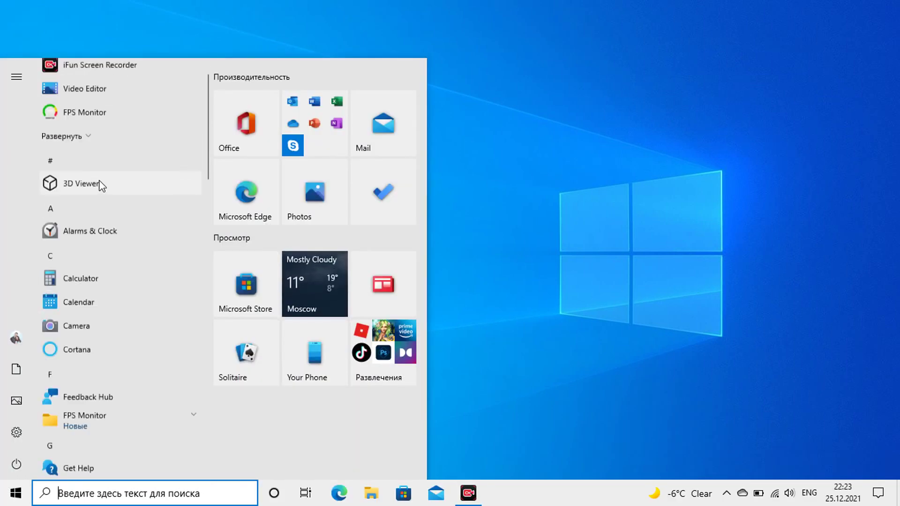
scroll(117, 162, down, 10)
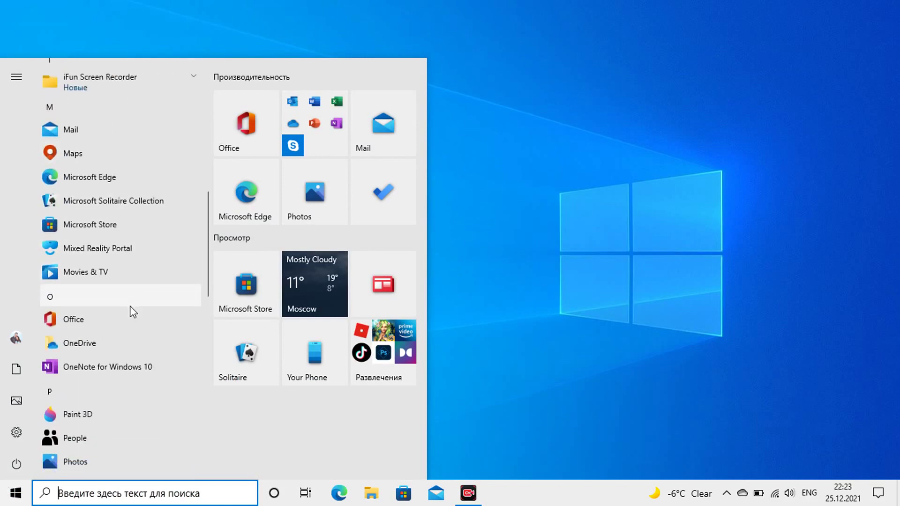
scroll(113, 203, down, 6)
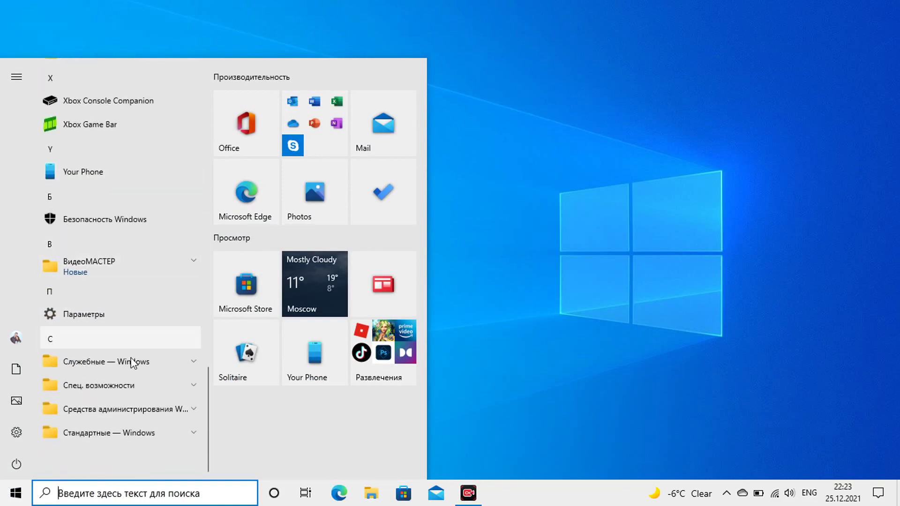
scroll(143, 213, up, 20)
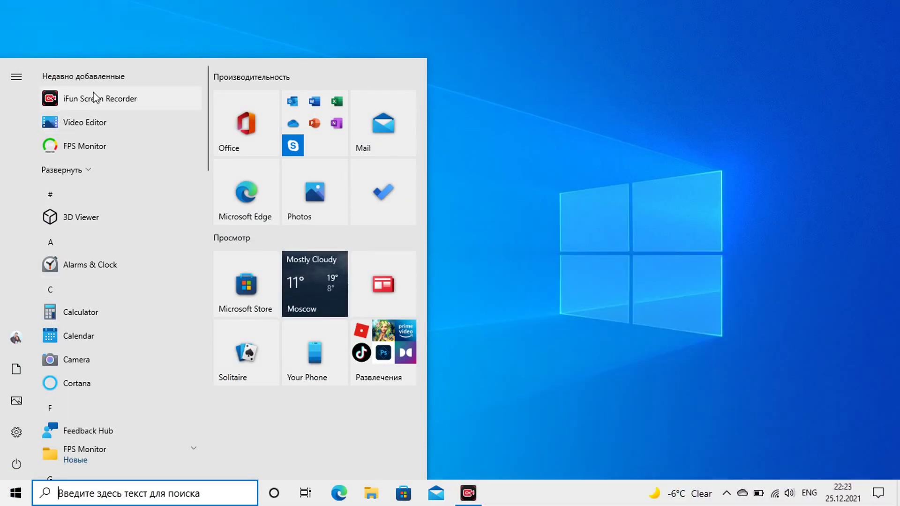
scroll(103, 167, down, 5)
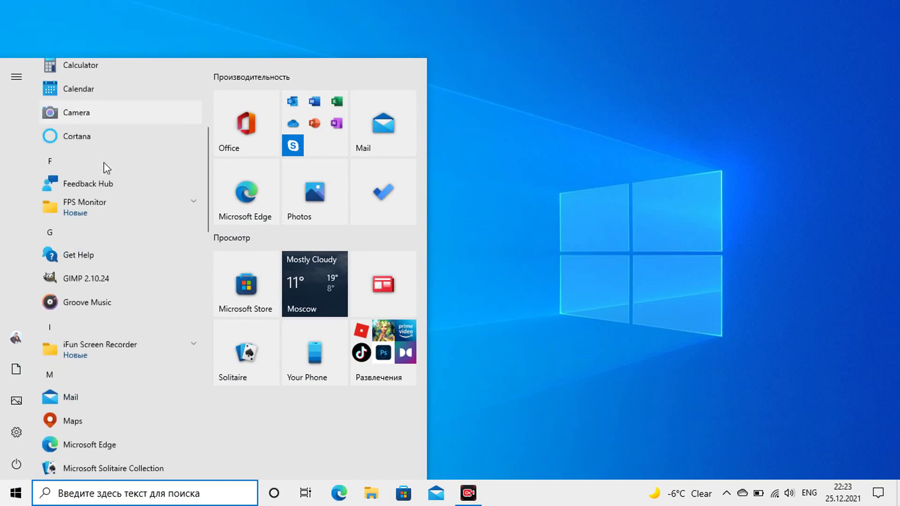
scroll(103, 168, down, 15)
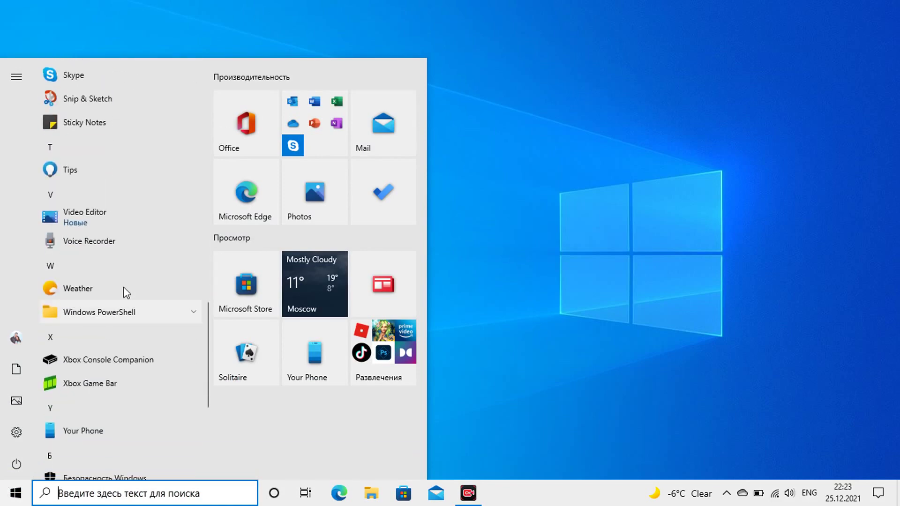
scroll(124, 295, down, 5)
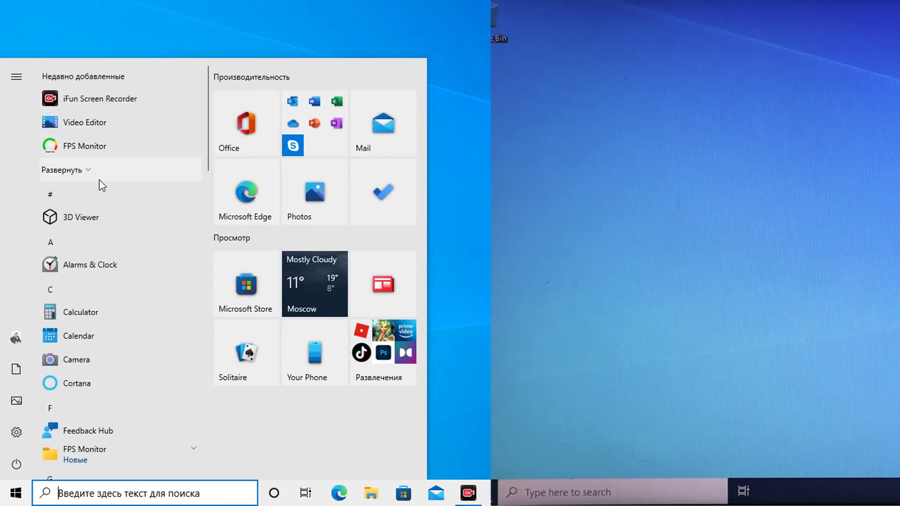
scroll(103, 169, down, 10)
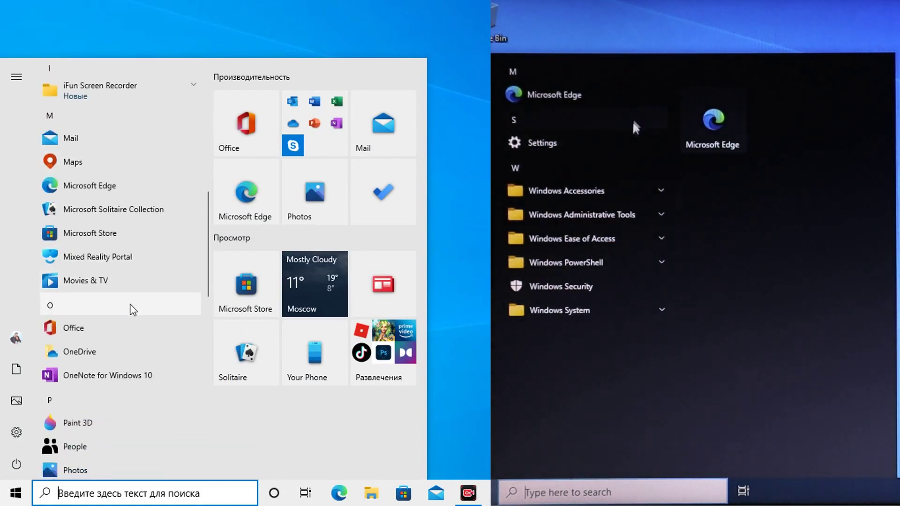
scroll(133, 309, down, 15)
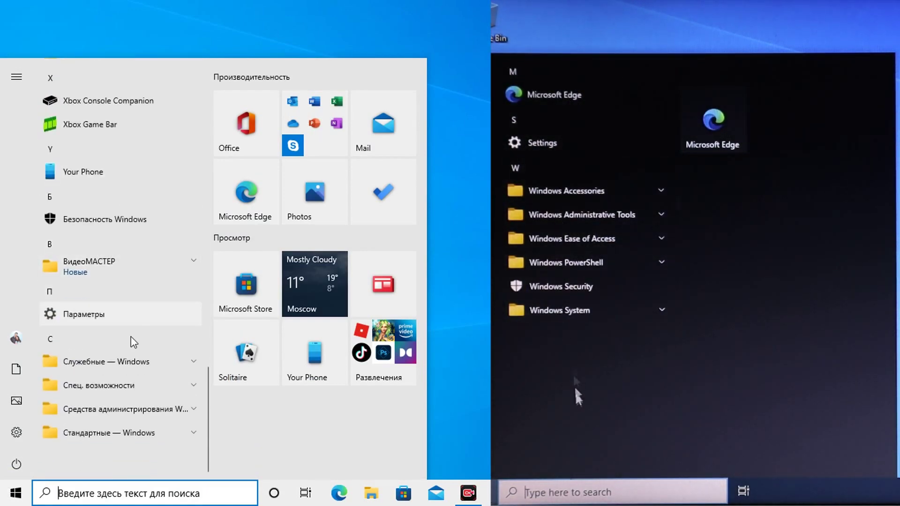
scroll(145, 214, up, 9)
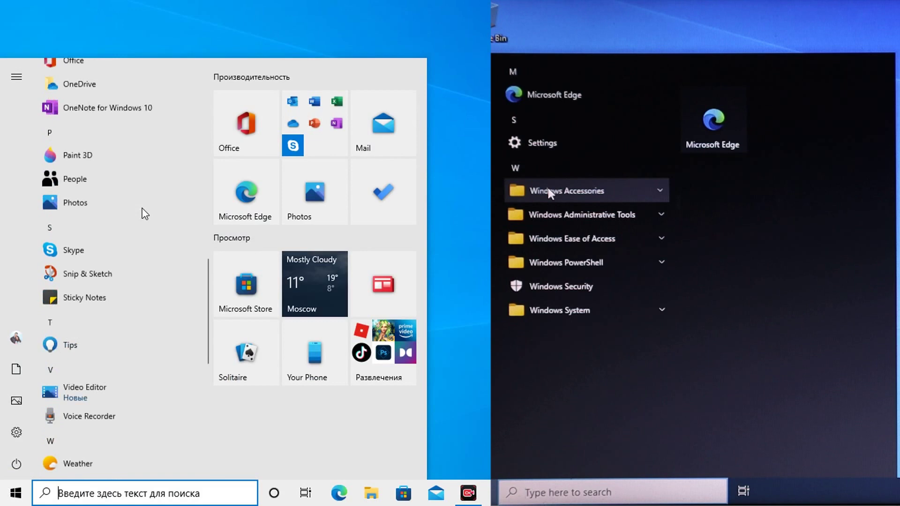
scroll(143, 212, up, 10)
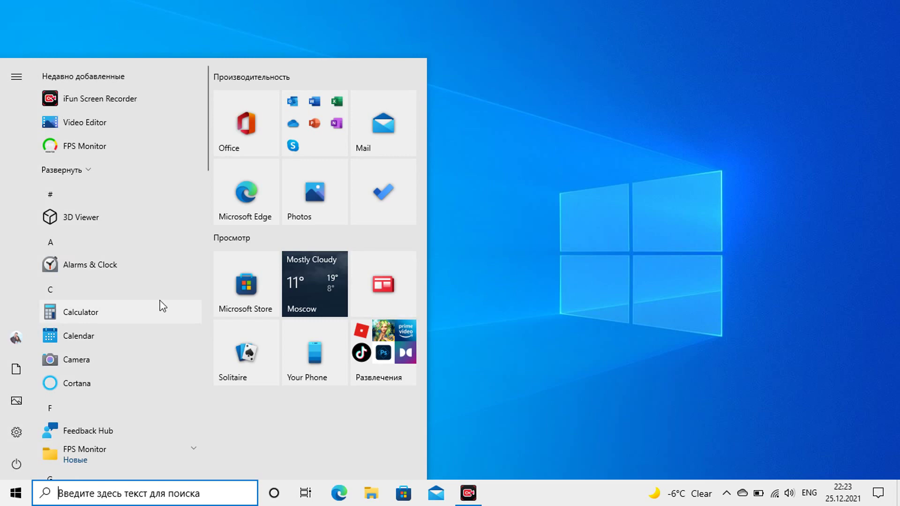
click(16, 432)
click(309, 237)
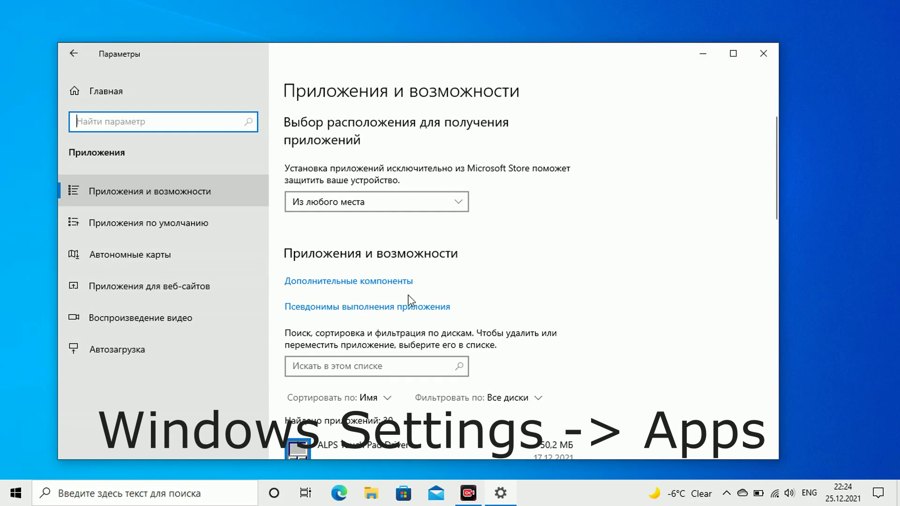
Step: Uninstall 3D Viewer
scroll(558, 286, down, 5)
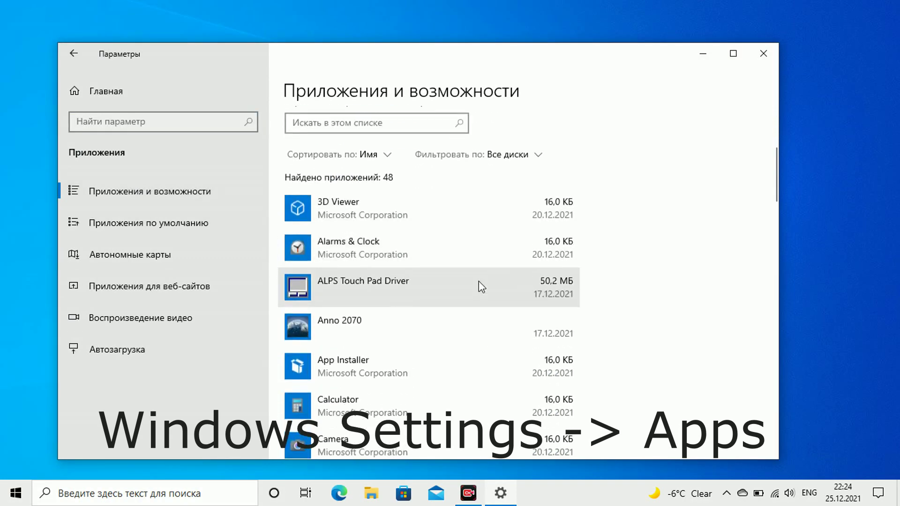
click(482, 206)
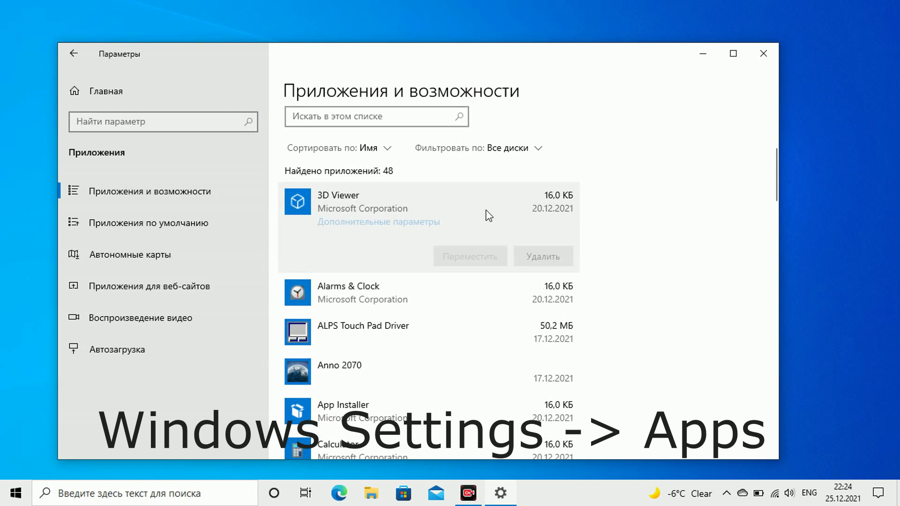
click(539, 251)
click(602, 226)
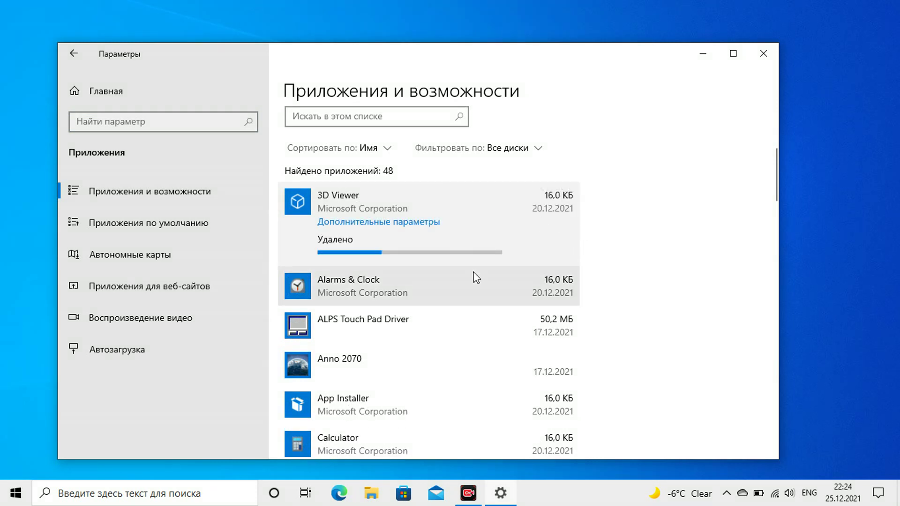
Step: Uninstall Microsoft Update Health Tools
click(476, 216)
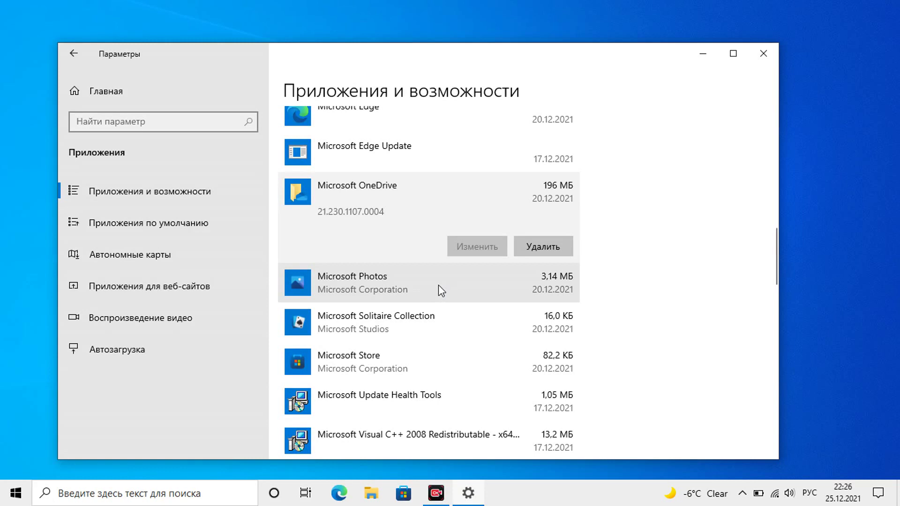
click(428, 312)
click(540, 264)
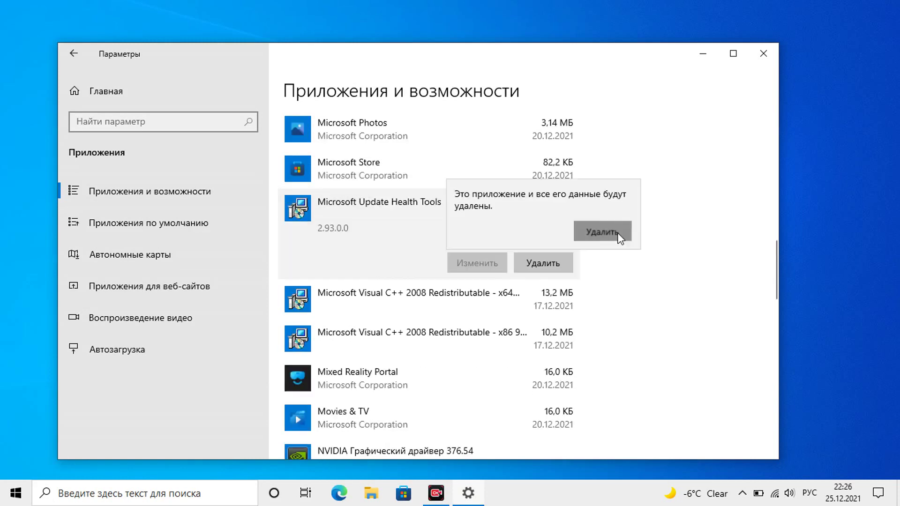
click(599, 233)
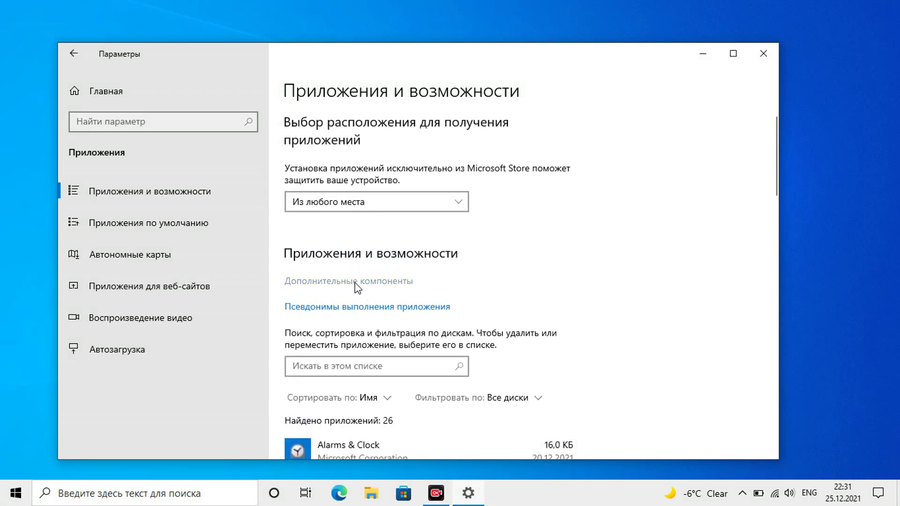
Step: Uninstall the WordPad optional feature
click(355, 282)
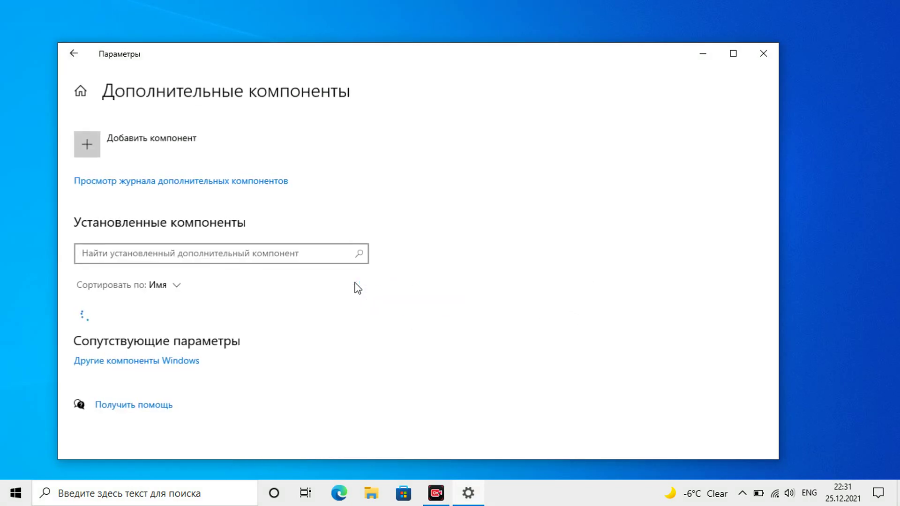
scroll(198, 170, down, 3)
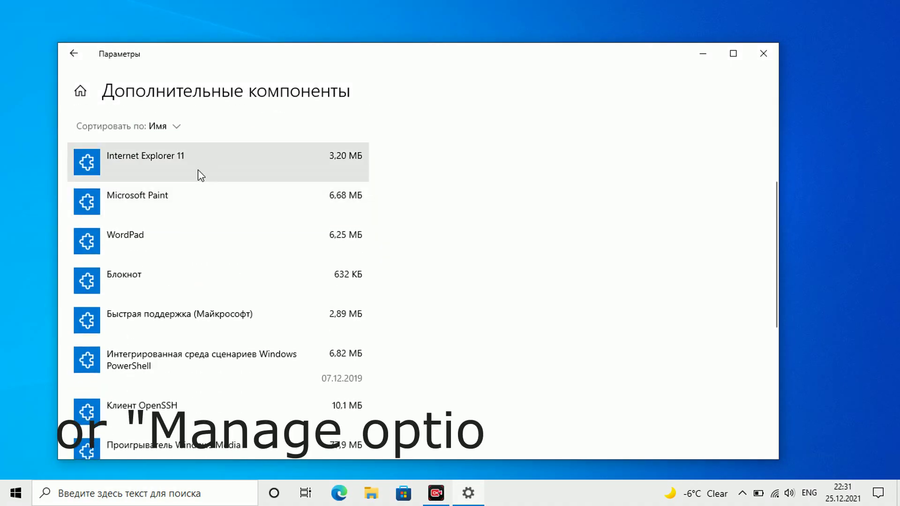
click(164, 239)
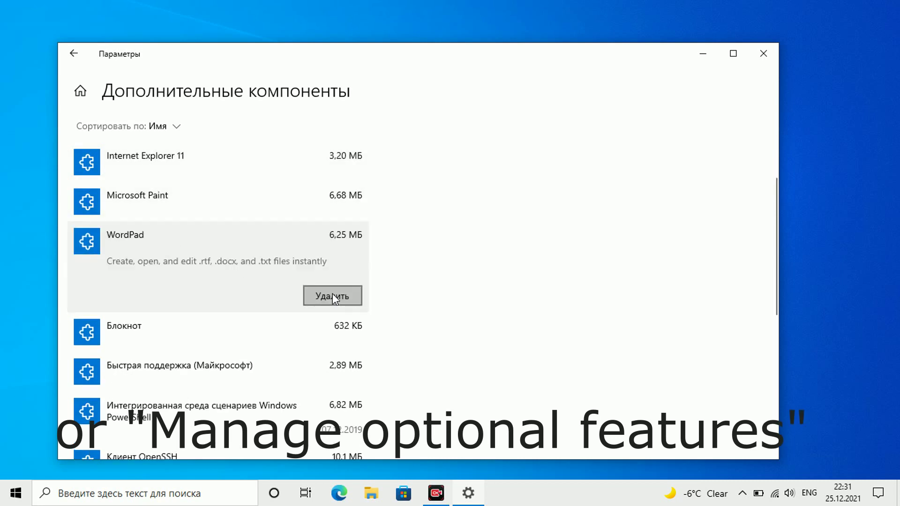
click(333, 294)
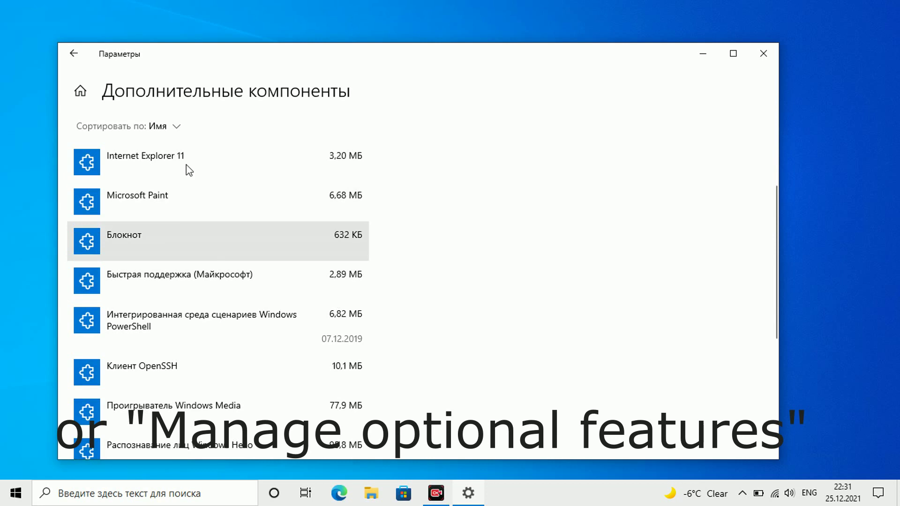
Step: Uninstall Windows fax and scan, then bring up the More Windows features list
scroll(186, 169, down, 5)
click(268, 315)
click(338, 389)
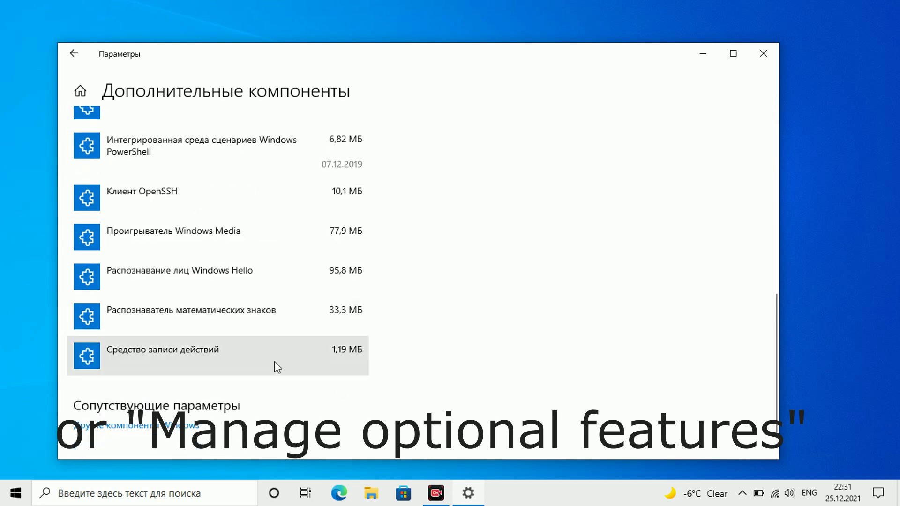
scroll(154, 390, down, 1)
click(153, 389)
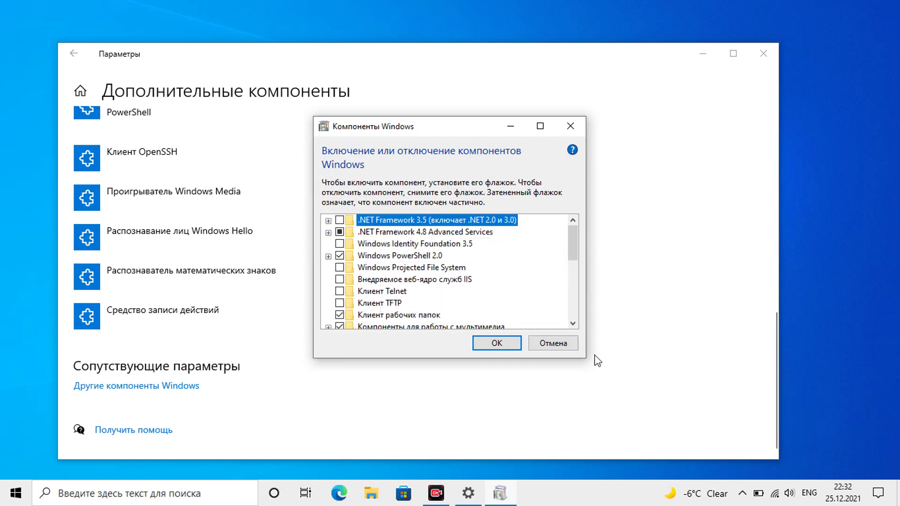
Step: Turn off Print and Document Services and Microsoft XPS Document Writer, and apply with OK
drag(586, 360, 636, 443)
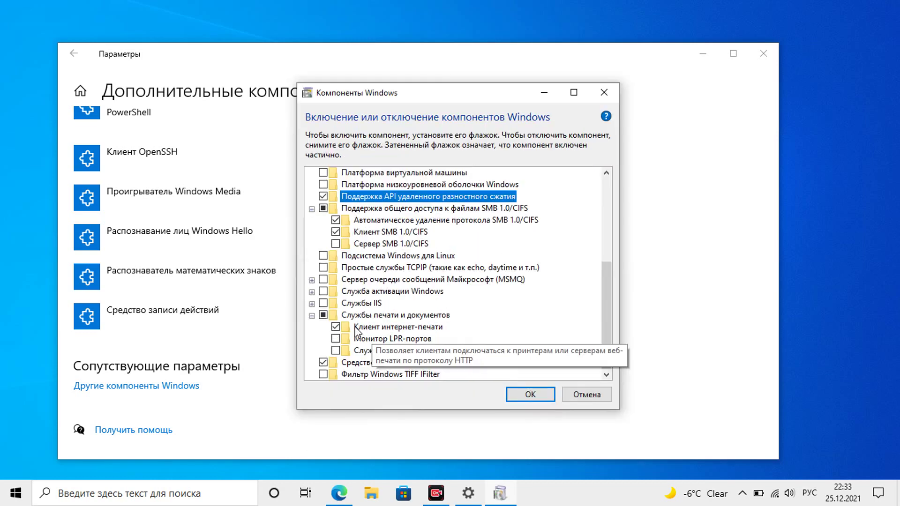
click(349, 330)
click(324, 315)
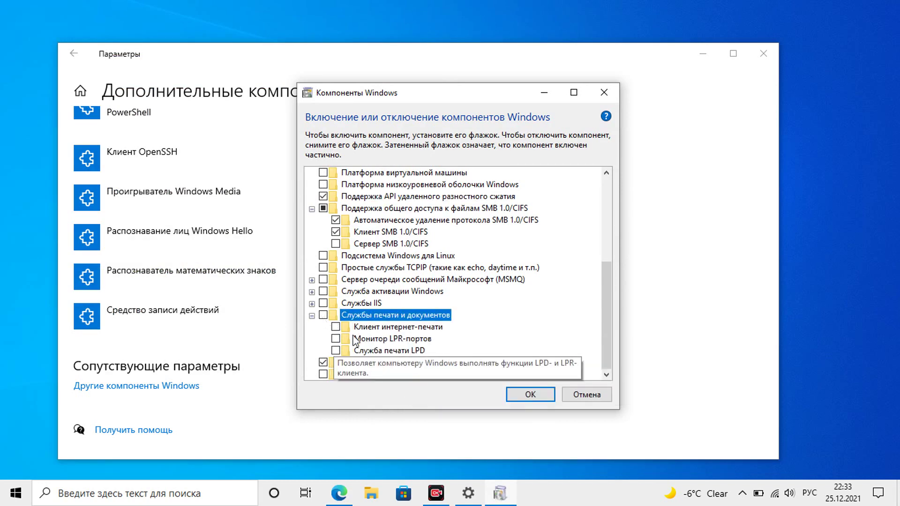
click(324, 363)
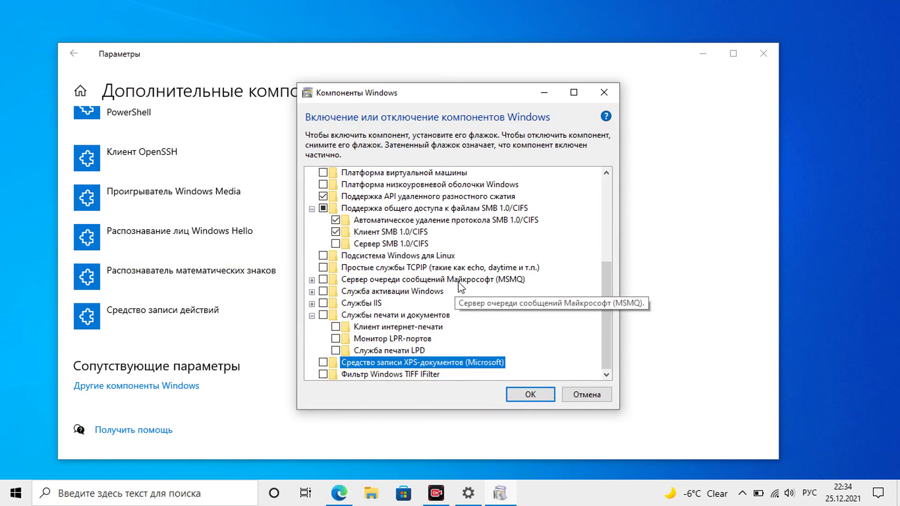
click(528, 396)
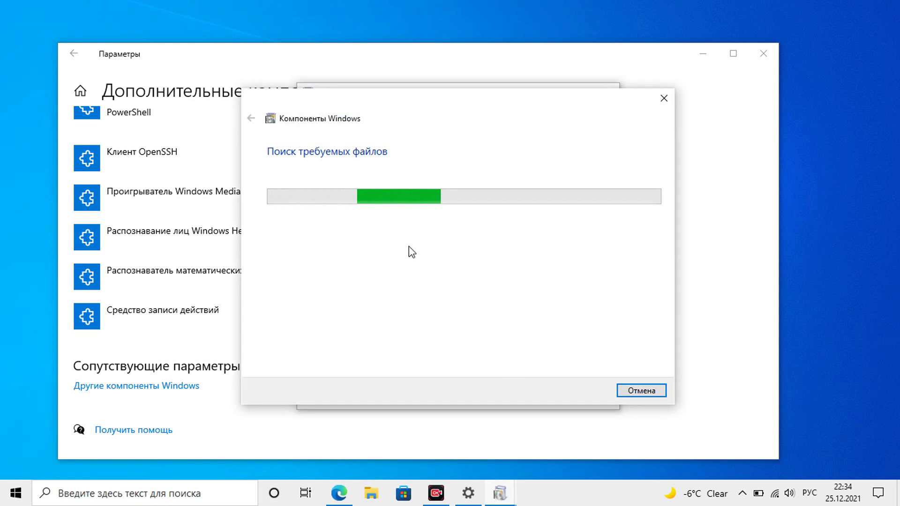
Step: Refresh the desktop and search the Start menu for 'powe' to find Windows PowerShell
right_click(393, 249)
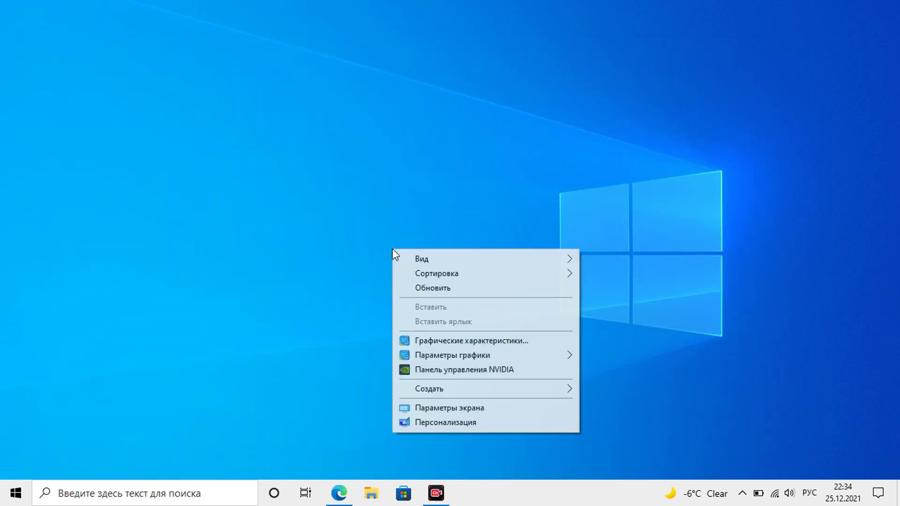
click(422, 287)
key(super)
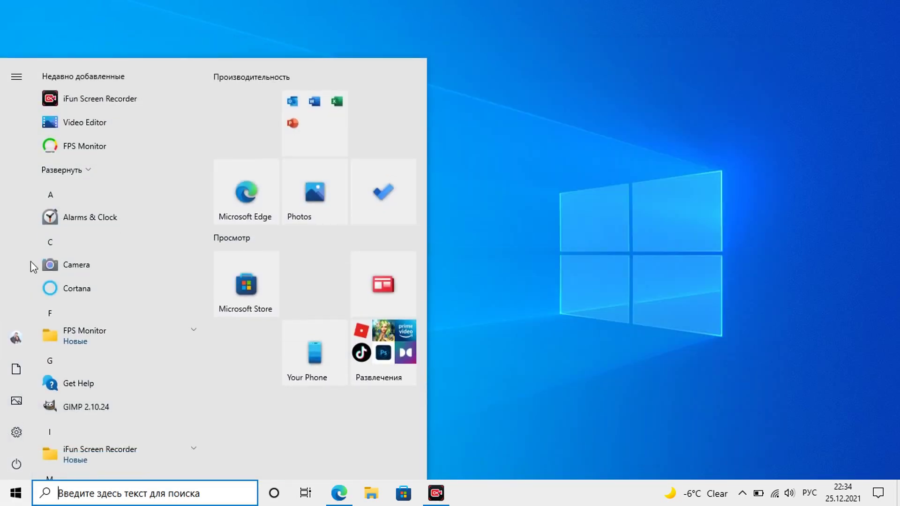
click(538, 224)
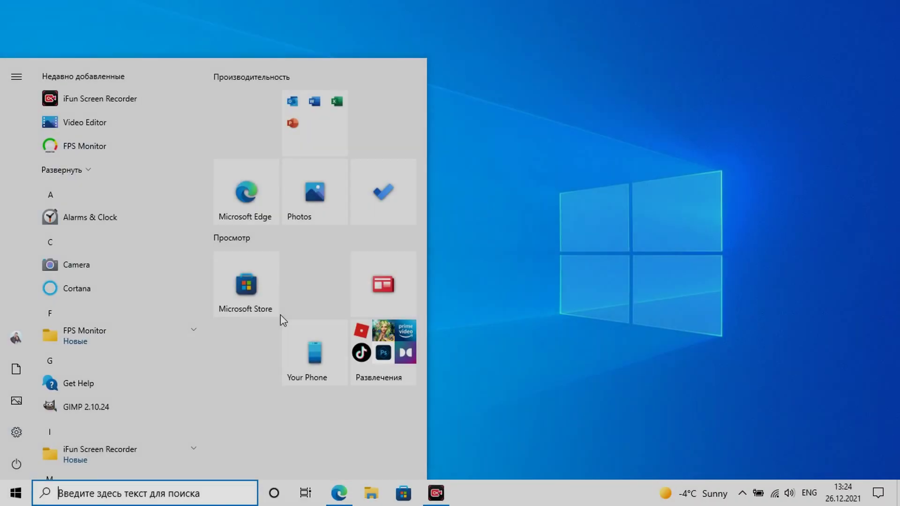
text(powe)
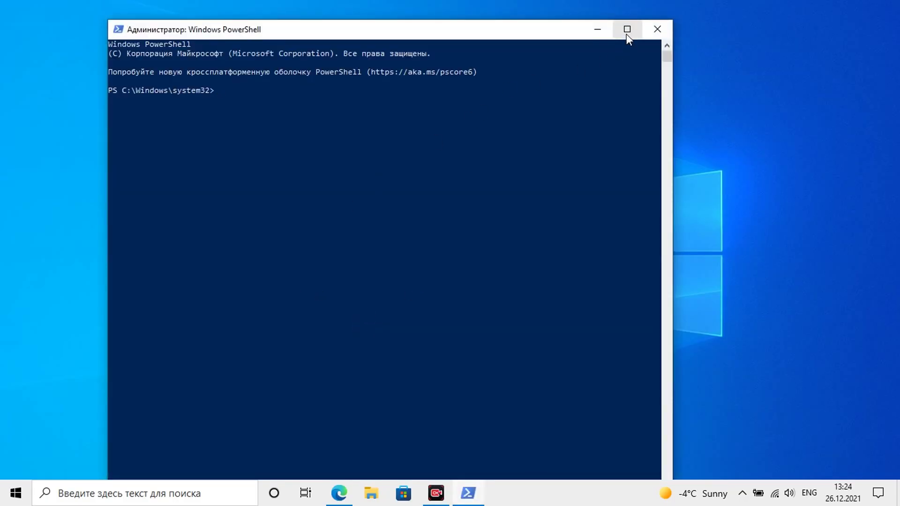
Step: Maximize PowerShell and run Get-AppxPackage | Select Name, PackageFullName to list installed packages
click(627, 30)
text(Get-AppxPackage | Select Name, PackageFullName)
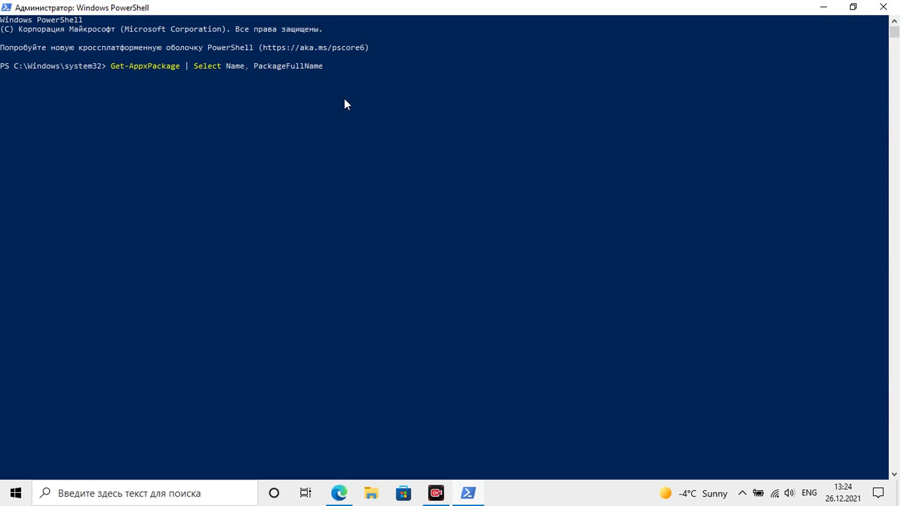
key(Return)
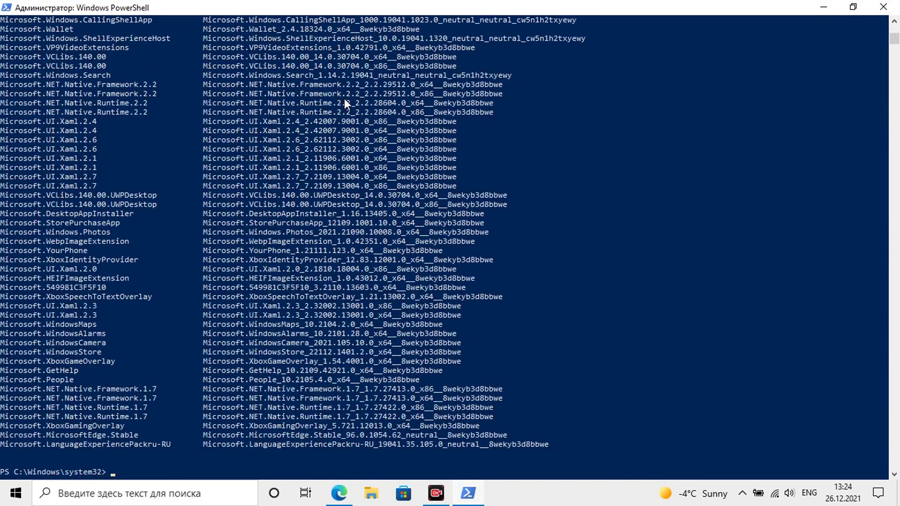
scroll(127, 260, up, 14)
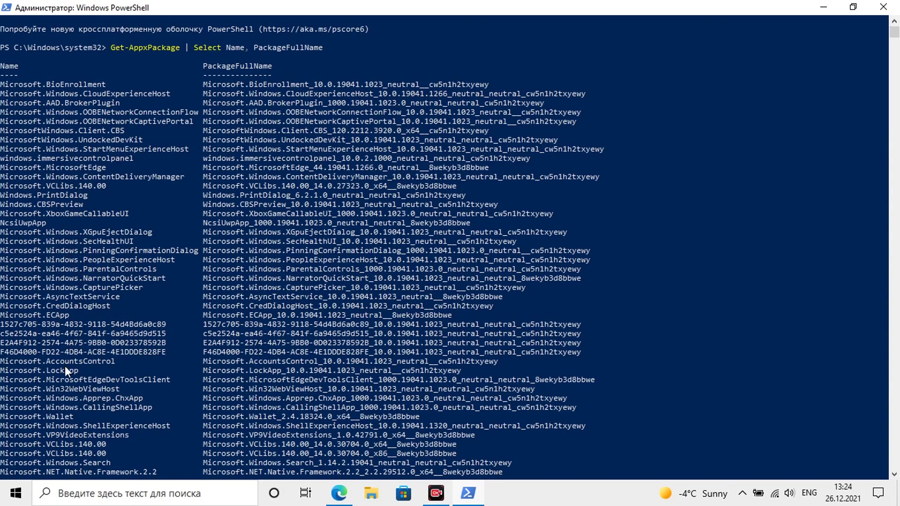
scroll(64, 365, down, 4)
scroll(69, 338, down, 12)
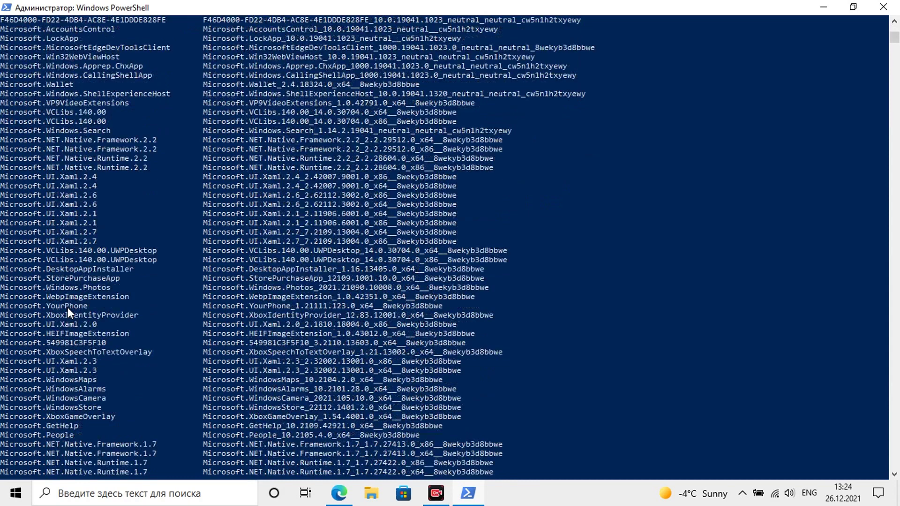
scroll(50, 303, down, 1)
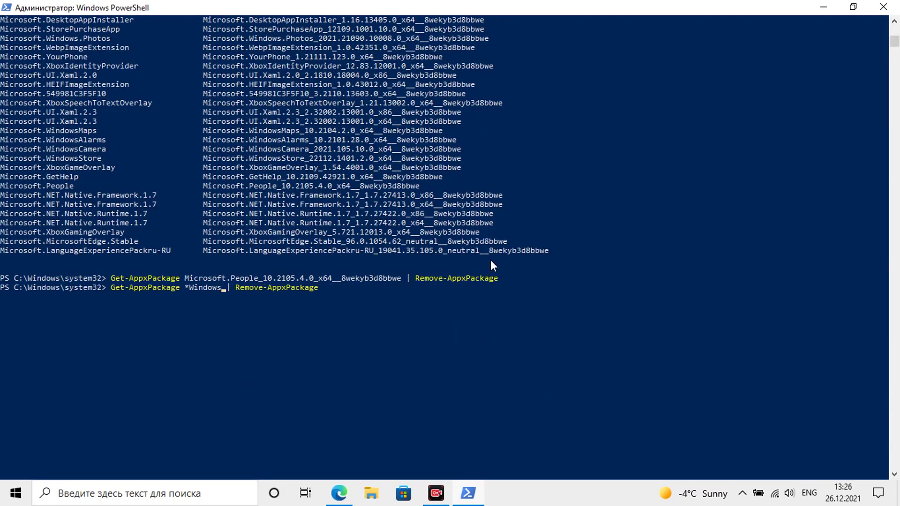
Step: Remove the WindowsMaps package, then the WindowsAlarms package with -allusers
text(Maps*)
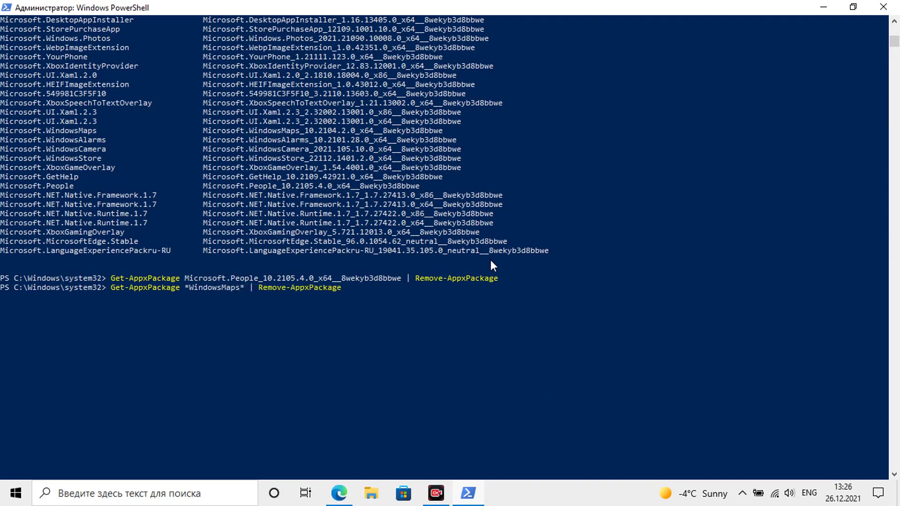
key(Return)
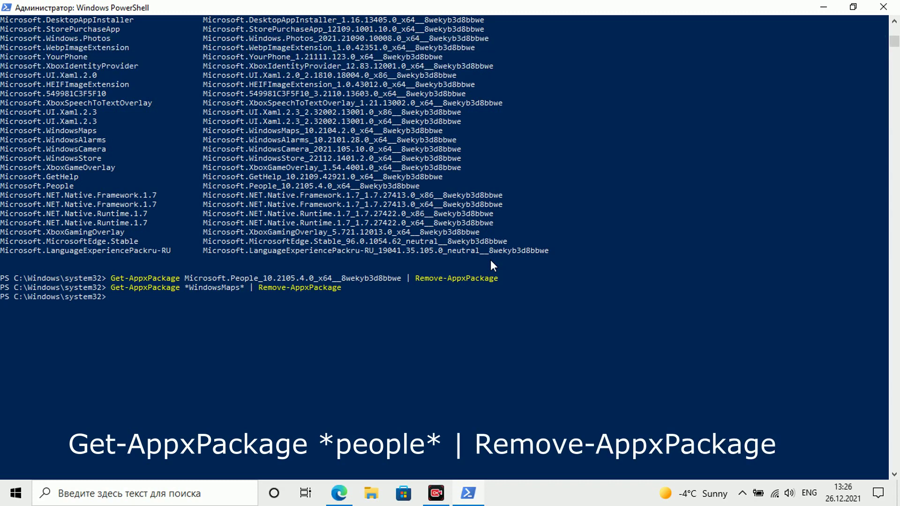
key(Up)
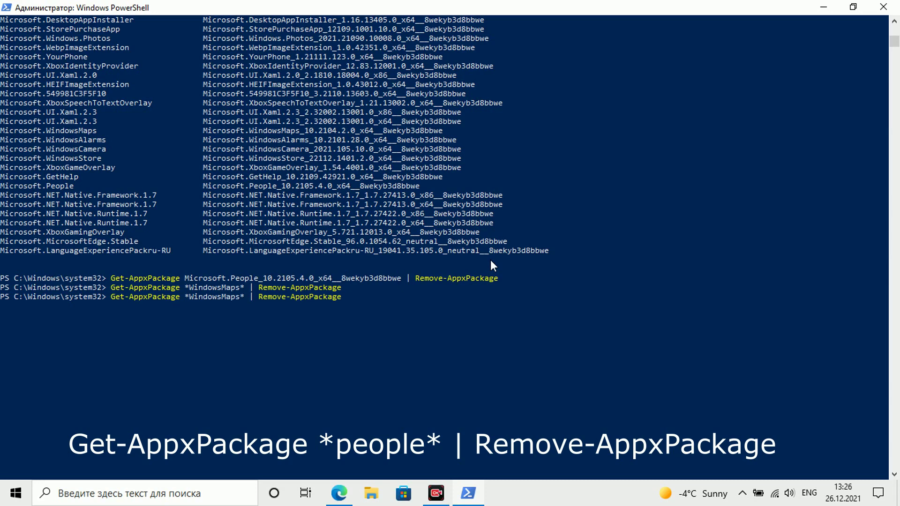
key(Left)
key(Left)
key(Left)
key(Left)
key(Left)
key(Left)
key(Left)
key(Left)
key(Left)
key(Left)
key(Left)
key(Left)
key(Left)
key(Left)
key(Left)
key(Left)
key(Left)
key(Left)
key(Left)
key(Left)
text(-allusers)
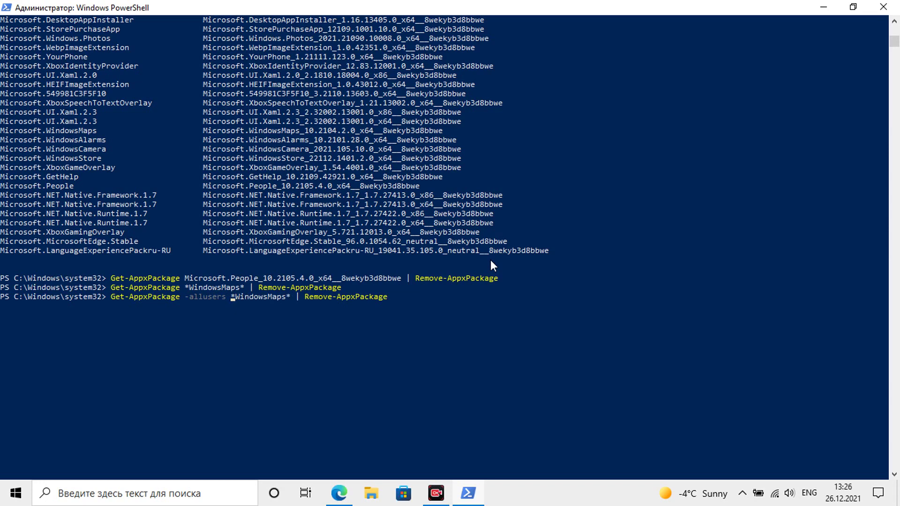
key(Right)
key(Right)
key(Right)
key(Right)
key(Right)
key(Right)
key(Right)
key(Right)
key(Right)
key(Right)
key(Right)
key(Right)
key(BackSpace)
key(BackSpace)
key(BackSpace)
key(BackSpace)
text(Alarms)
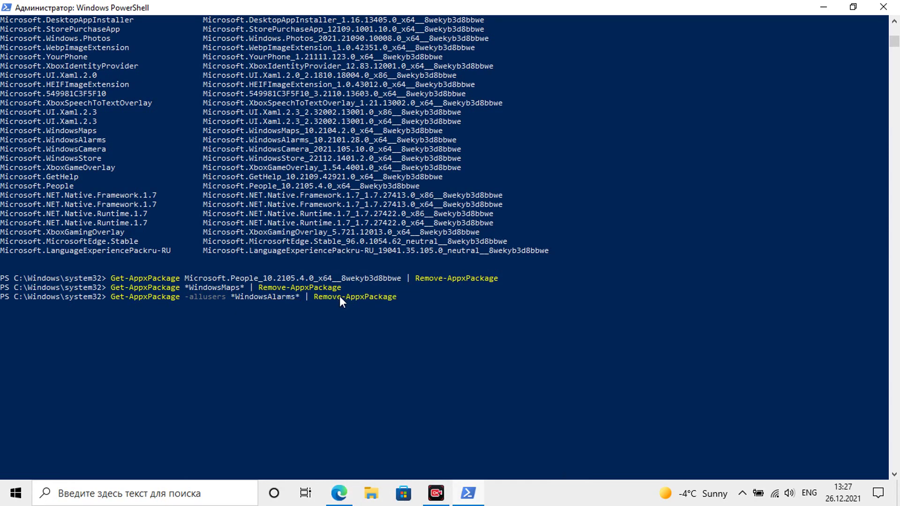
key(Return)
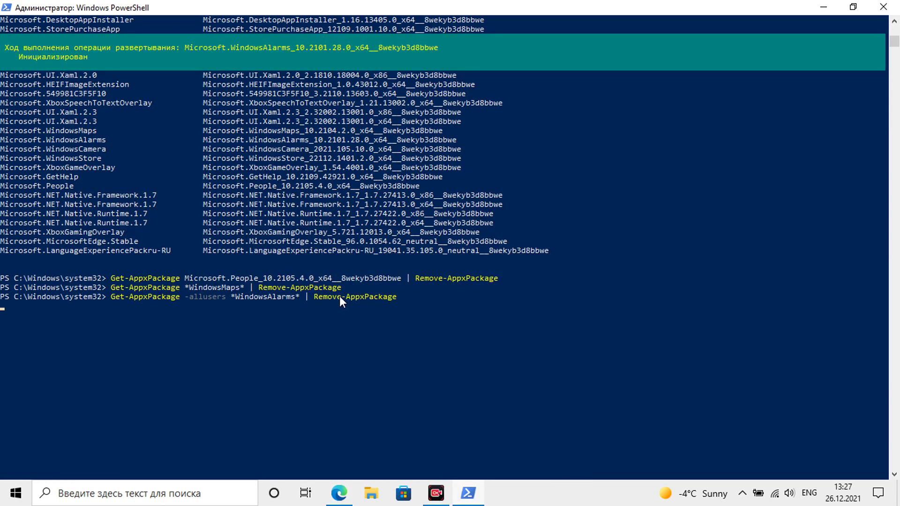
Step: Remove the WindowsCamera and WindowsStore packages for all users
key(Up)
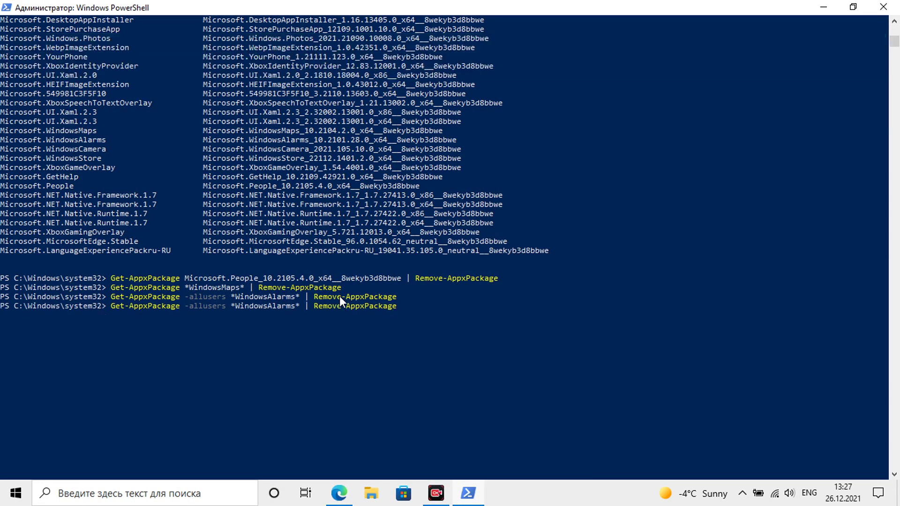
key(Left)
key(Left)
key(Left)
key(Left)
key(Left)
key(Left)
key(Left)
key(Left)
key(Left)
key(Left)
key(Left)
key(Left)
key(Left)
key(Left)
key(Left)
key(Left)
key(Left)
key(Left)
key(Left)
key(Left)
key(BackSpace)
key(BackSpace)
key(BackSpace)
key(BackSpace)
key(BackSpace)
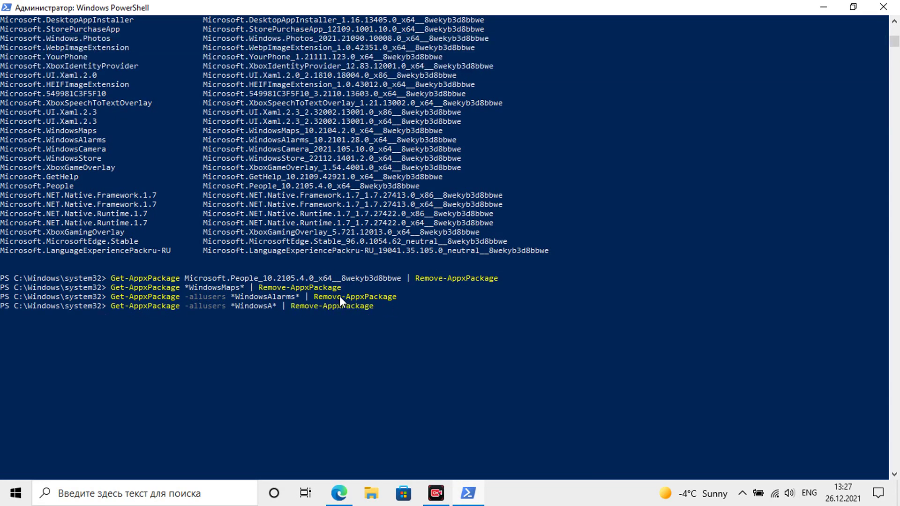
key(BackSpace)
text(Camera)
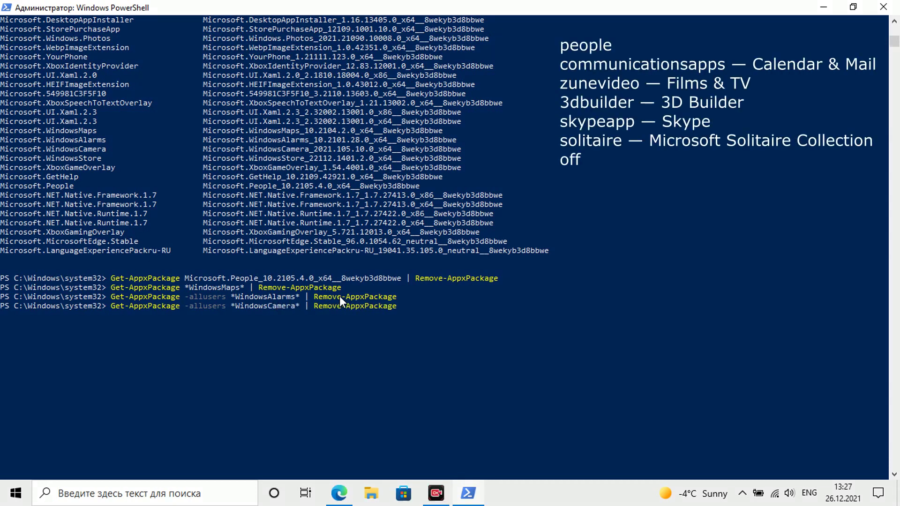
key(Return)
key(Up)
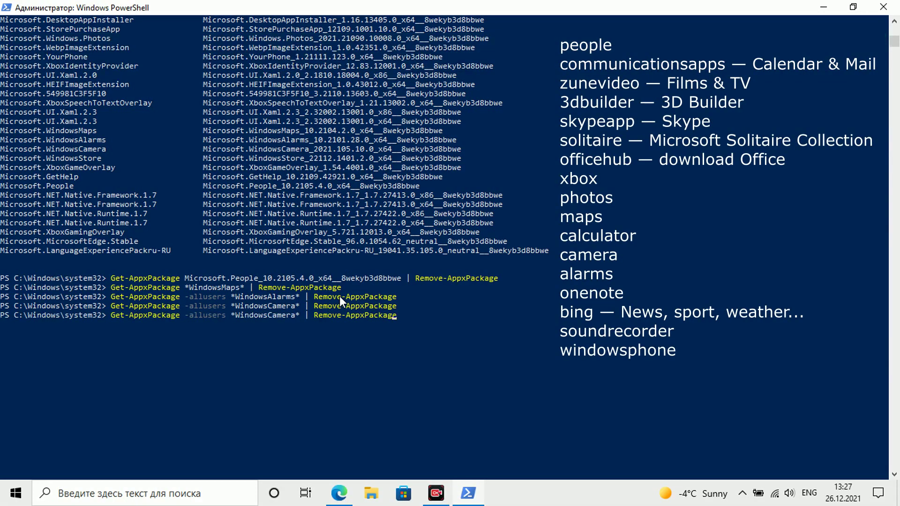
key(Left)
key(Left)
key(Left)
key(Left)
key(Left)
key(Left)
key(Left)
key(Left)
key(Left)
key(Left)
key(Left)
key(Left)
key(Left)
key(Left)
key(Left)
key(Left)
key(Left)
key(Left)
key(Left)
key(Left)
key(BackSpace)
key(BackSpace)
key(BackSpace)
key(BackSpace)
key(BackSpace)
key(BackSpace)
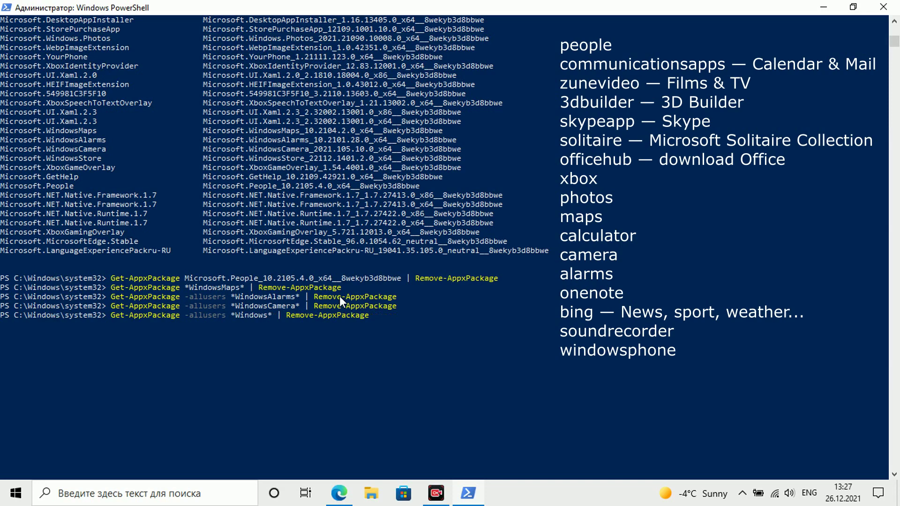
text(Store)
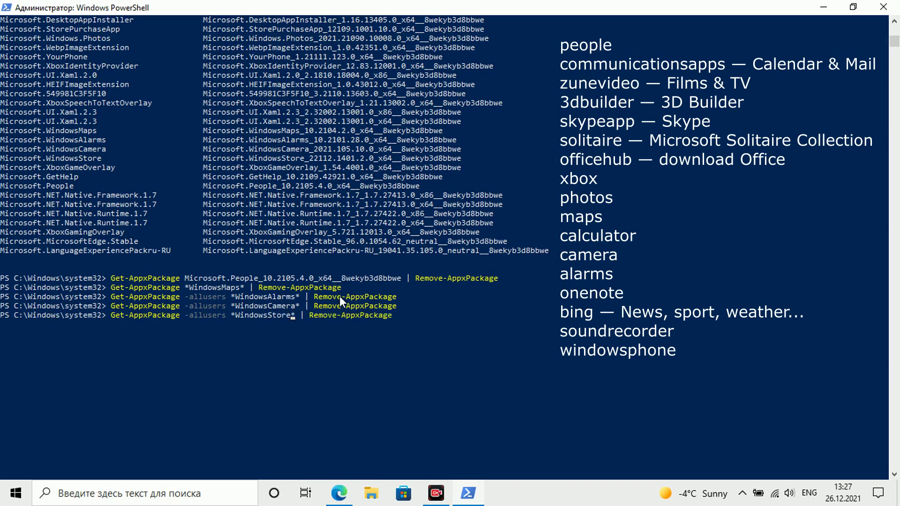
key(Return)
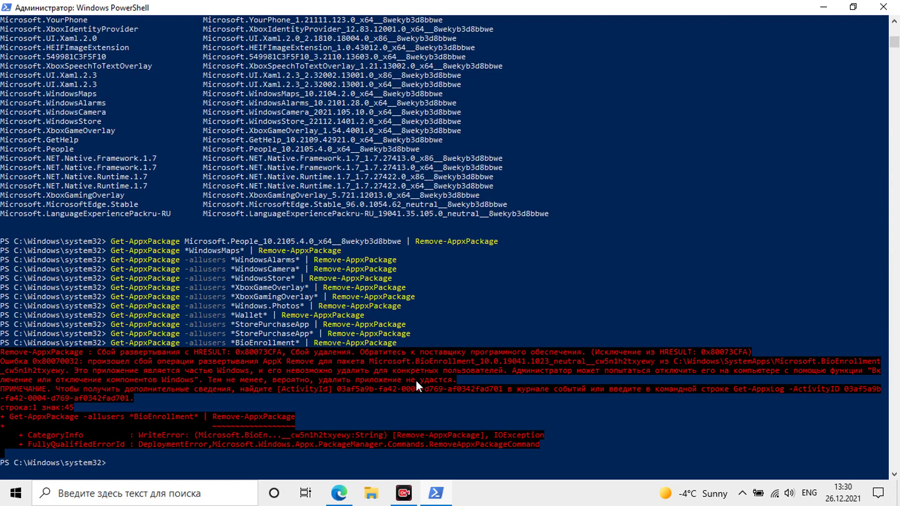
Step: Build a removal command using the copied BioEnrollment full package name
key(Up)
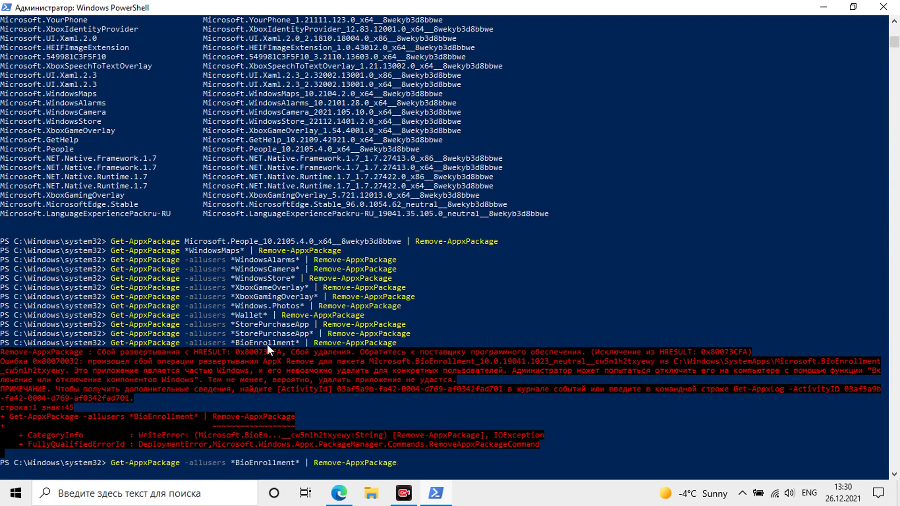
scroll(187, 298, up, 13)
scroll(187, 298, up, 10)
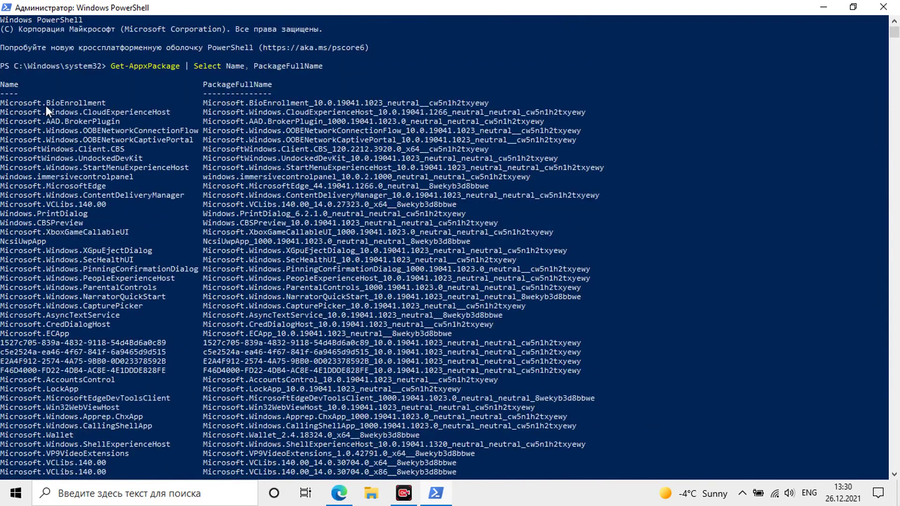
drag(204, 103, 479, 105)
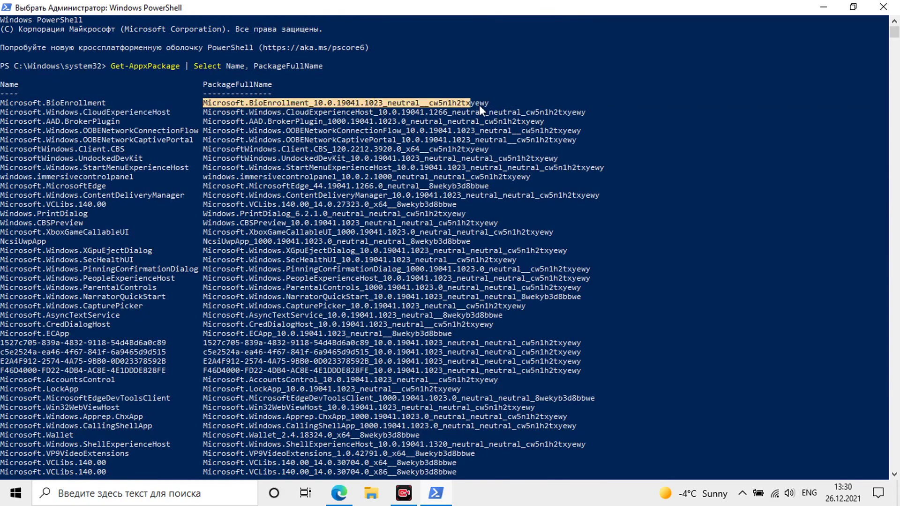
right_click(479, 113)
scroll(373, 308, down, 14)
scroll(373, 308, down, 14)
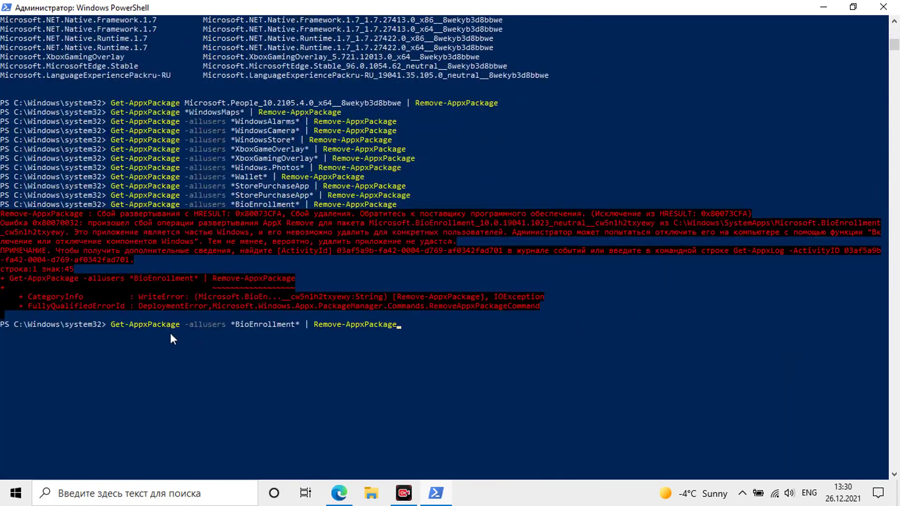
drag(185, 325, 296, 327)
text(Microsoft.BioEnrollment_10.0.19041.1023_neutral__cw5n1h2txyewy)
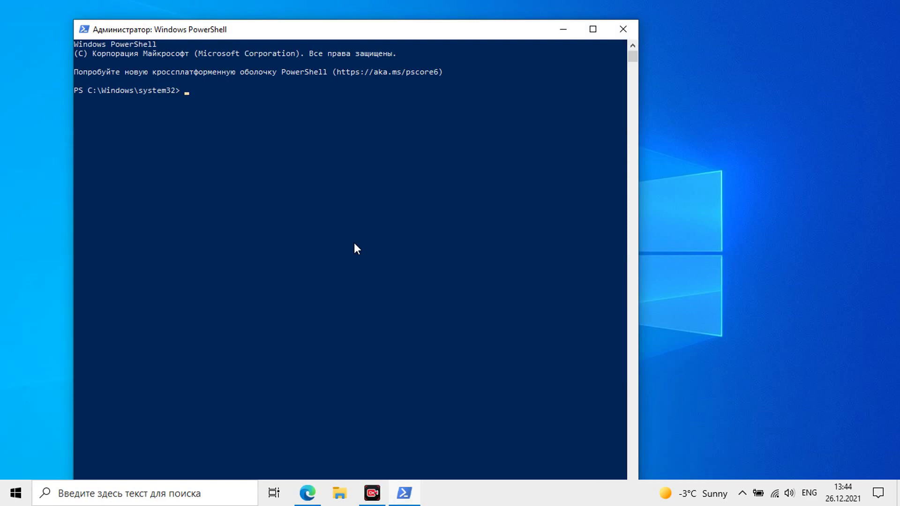
Step: Attempt removing every app package, then rerun the Name, PackageFullName package listing maximized
text(Get-AppxPackage | Remove-AppxPackage)
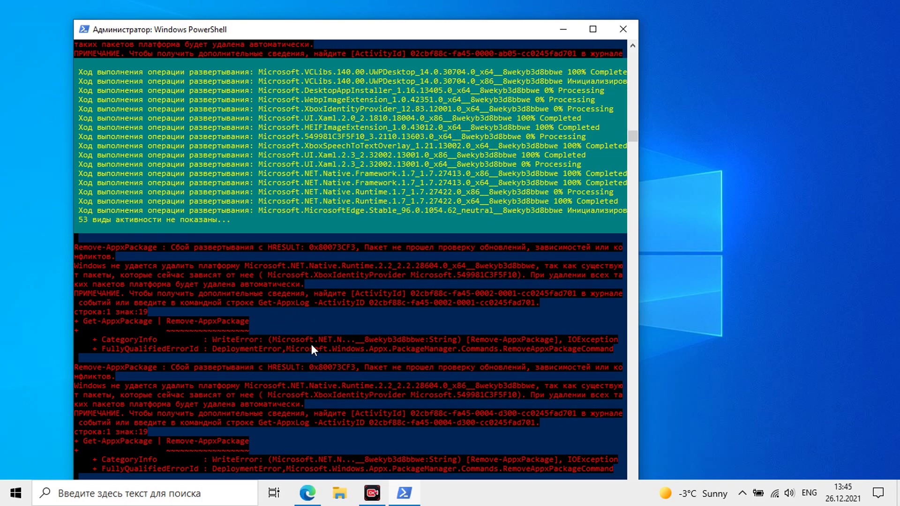
double_click(389, 29)
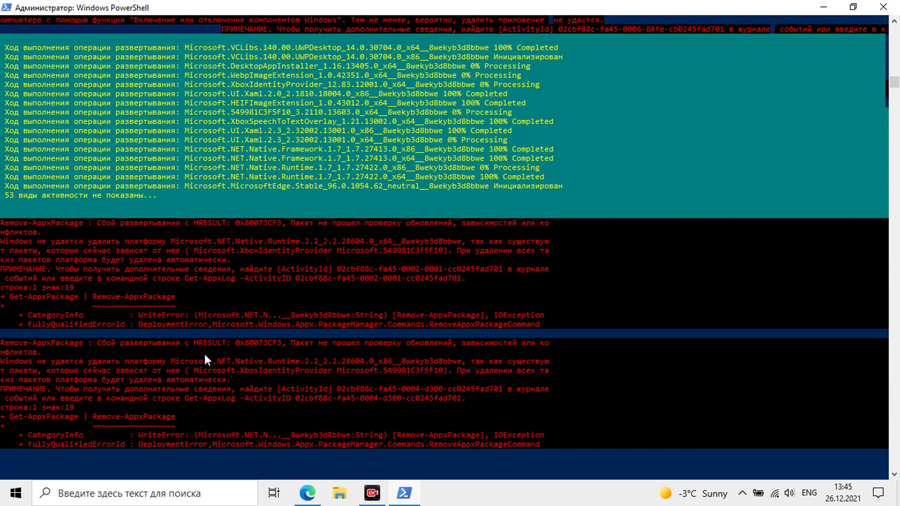
key(Up)
key(Up)
key(Up)
key(Up)
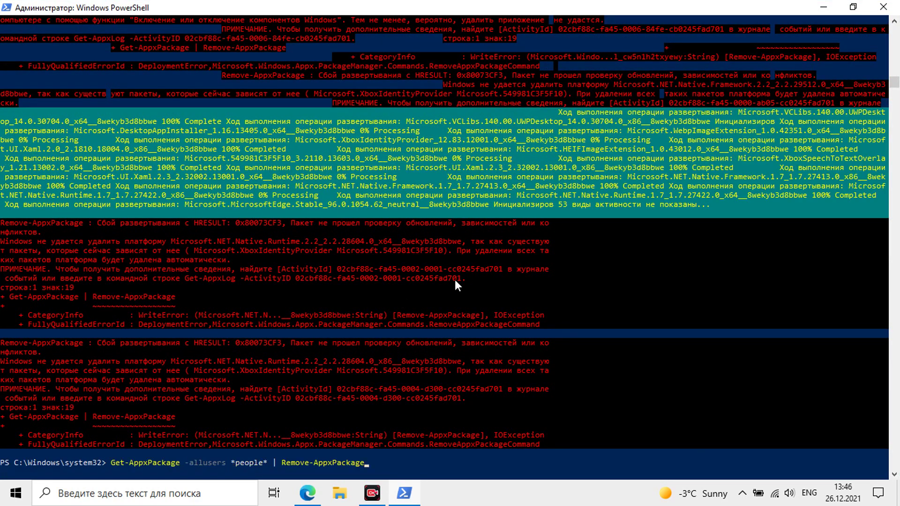
key(Return)
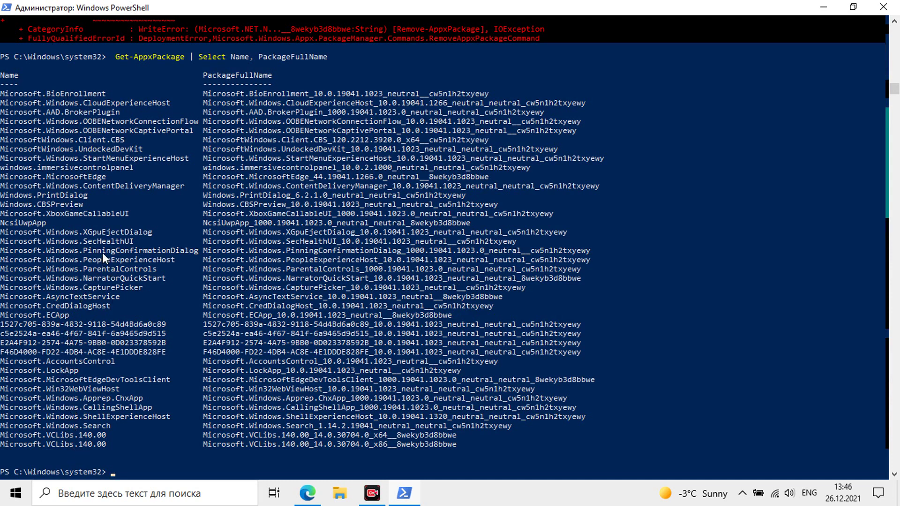
Step: Close PowerShell and launch Services via a 'ser' search
click(883, 7)
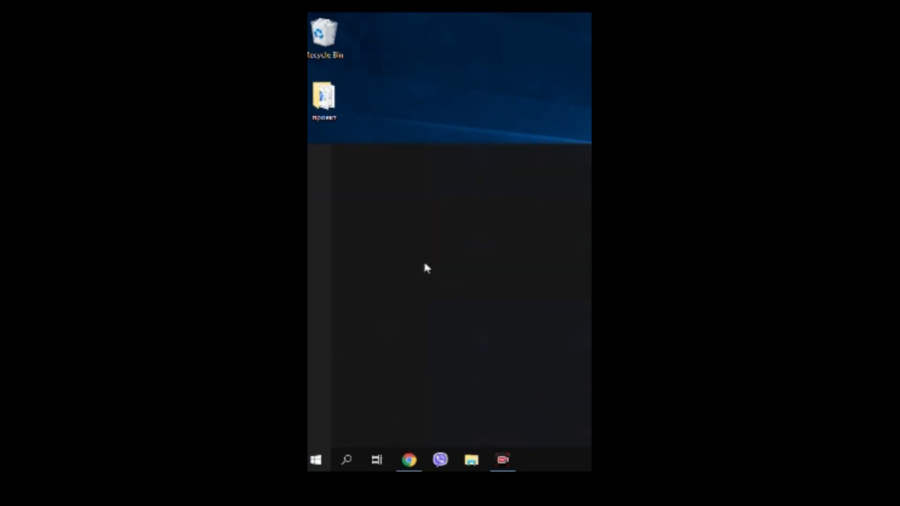
text(ser)
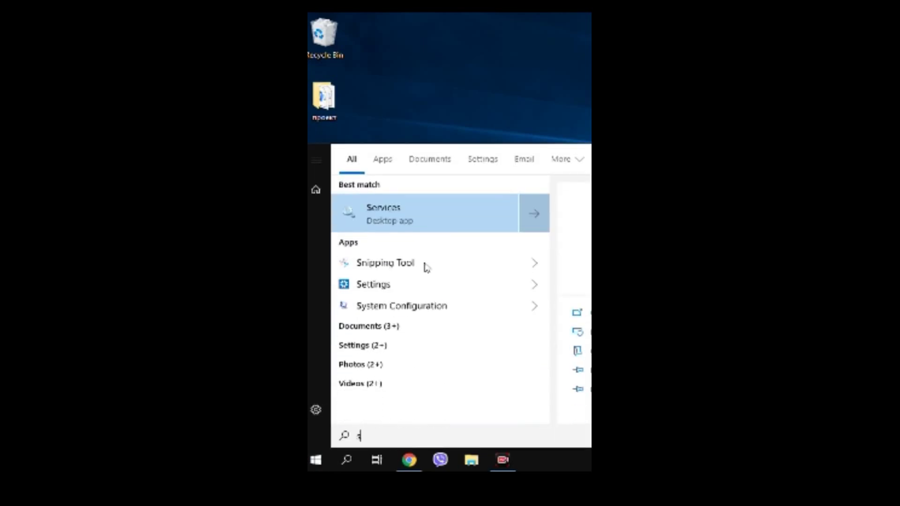
click(399, 210)
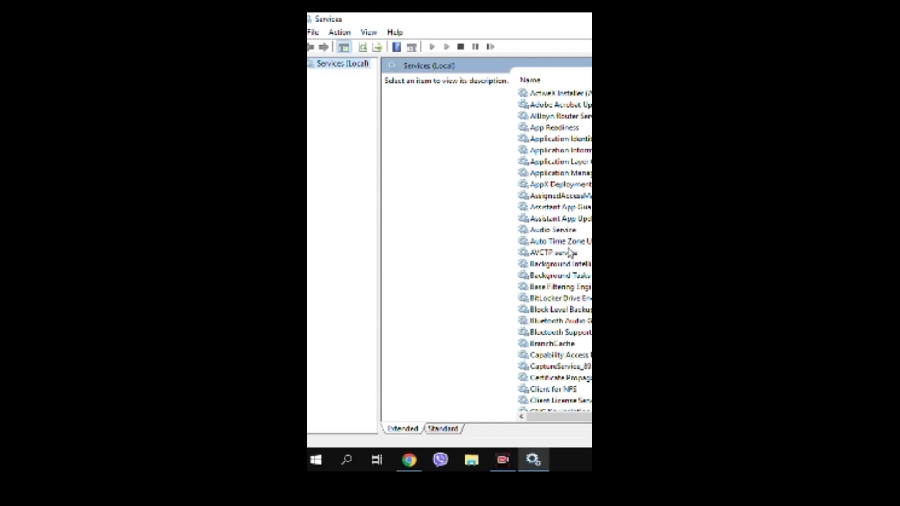
Step: Set Connected User Experiences and Telemetry startup type to Disabled, then search for Task Scheduler
scroll(366, 305, down, 6)
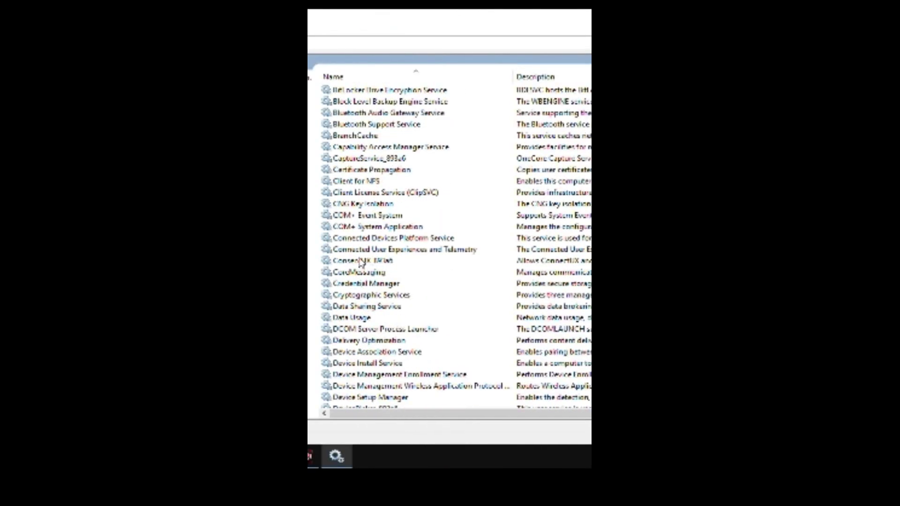
click(373, 251)
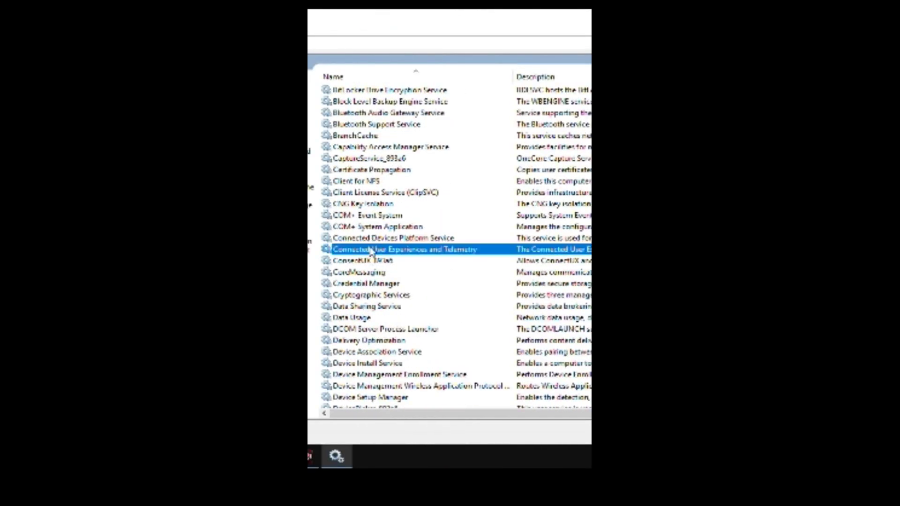
double_click(415, 251)
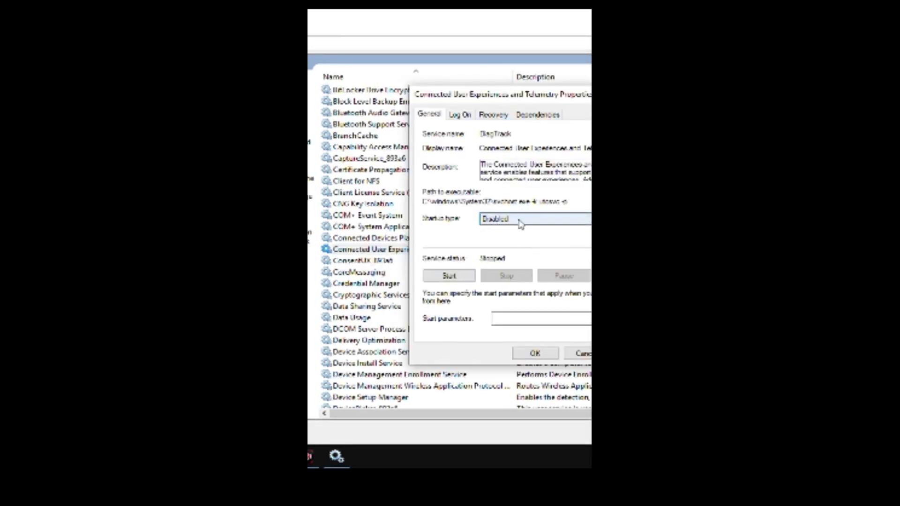
click(514, 219)
click(499, 253)
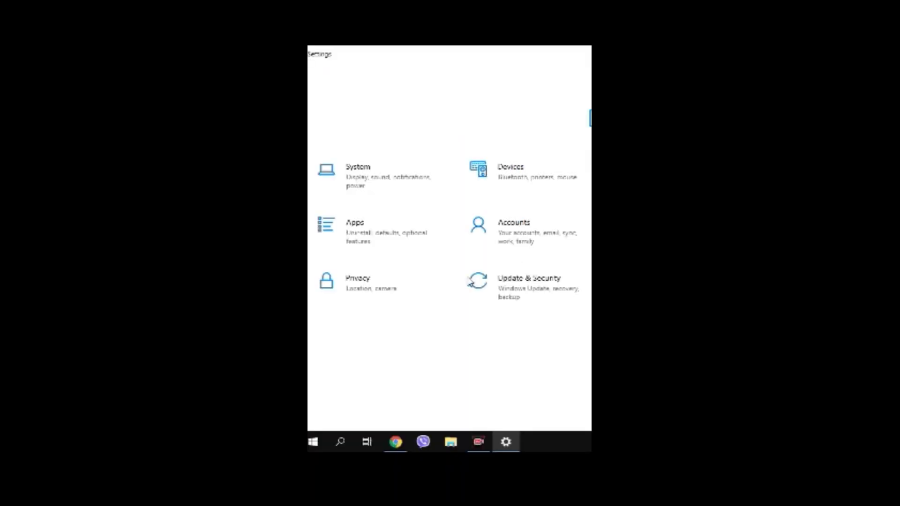
click(356, 291)
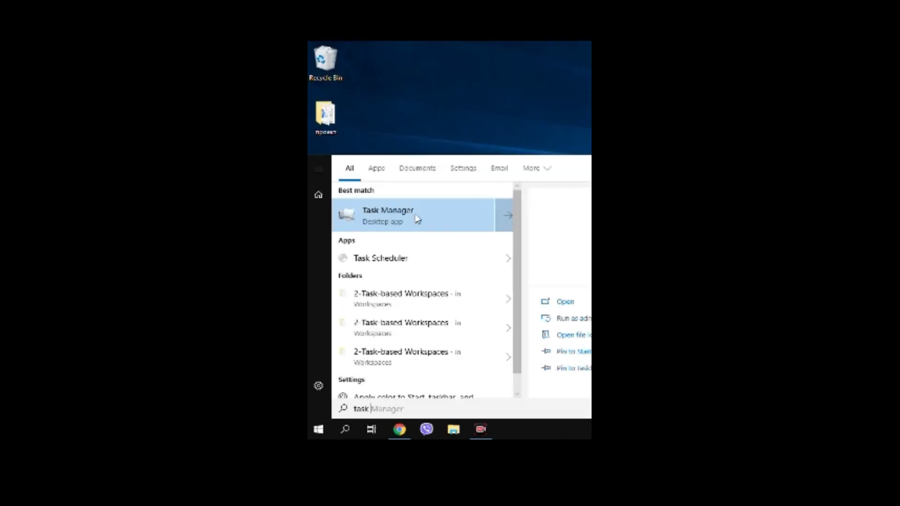
text(s)
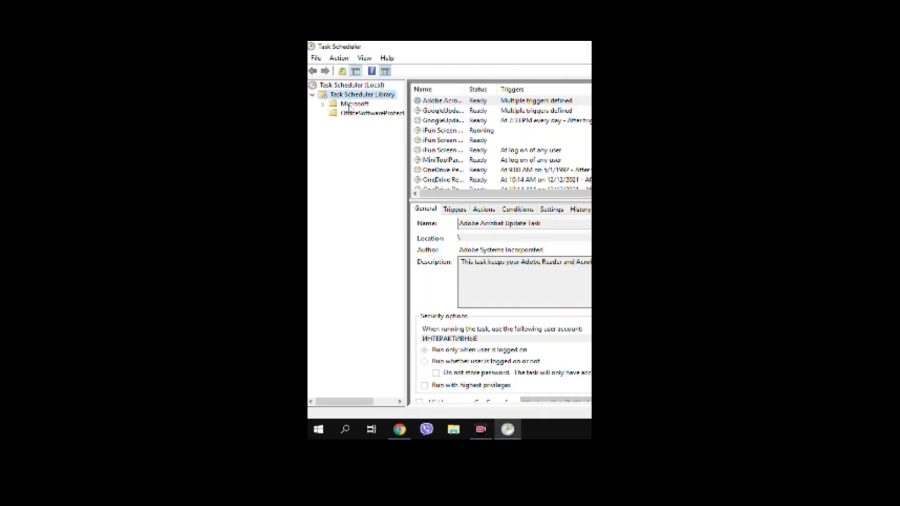
Step: Disable Microsoft Compatibility Appraiser, ProgramDataUpdater and StartupAppTask under Microsoft > Windows > Application Experience
double_click(351, 104)
double_click(366, 132)
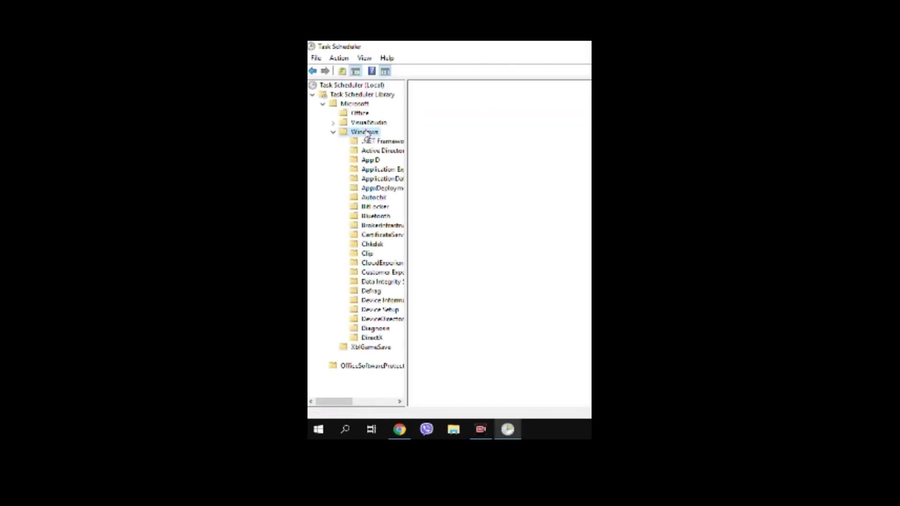
click(379, 173)
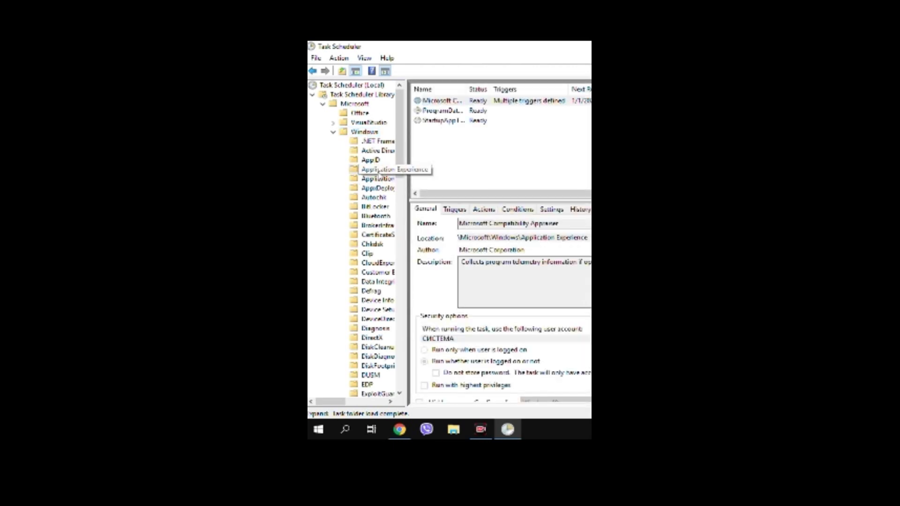
click(458, 102)
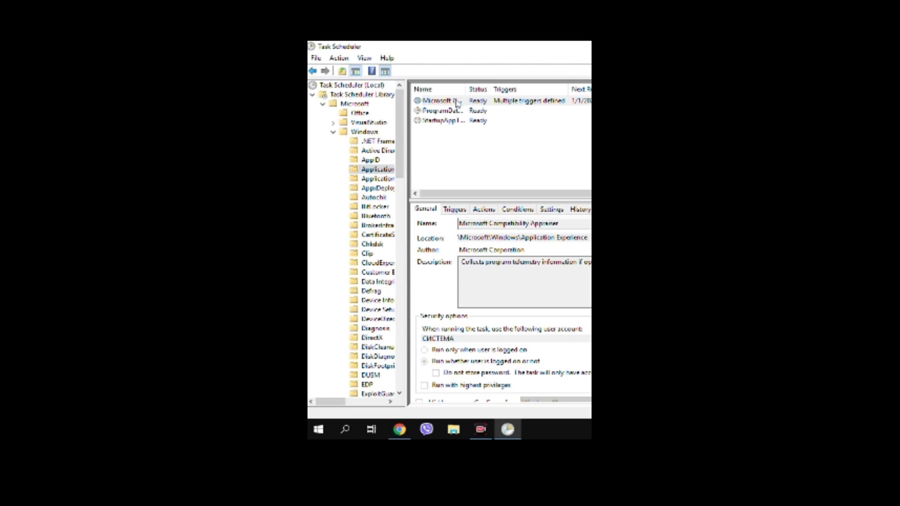
double_click(467, 89)
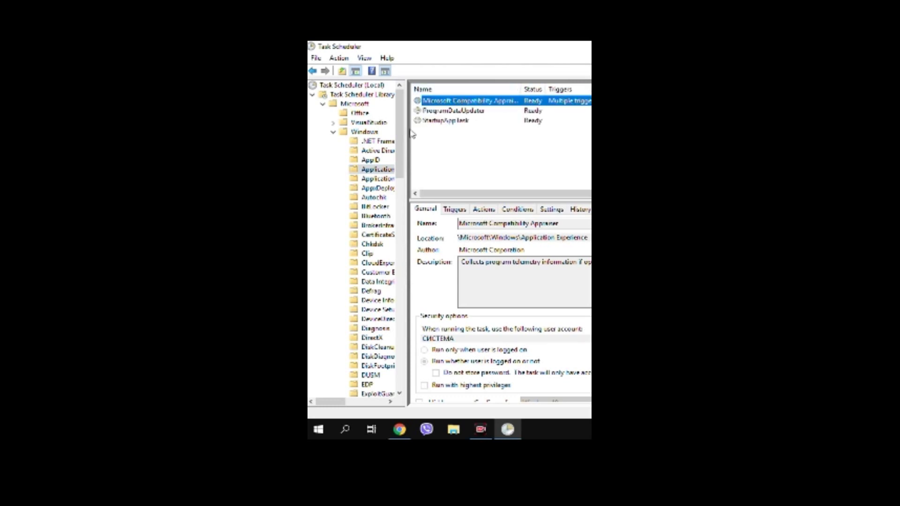
right_click(471, 100)
click(500, 129)
click(469, 110)
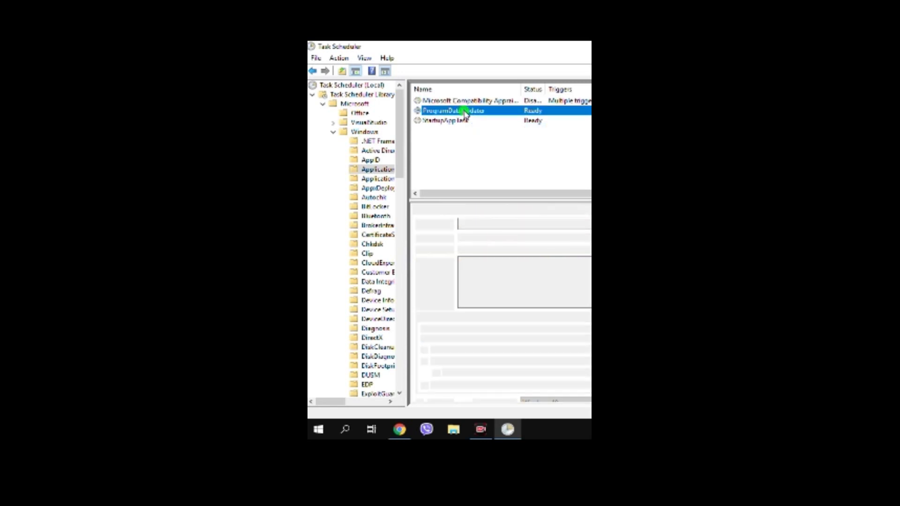
right_click(469, 113)
click(498, 142)
right_click(464, 120)
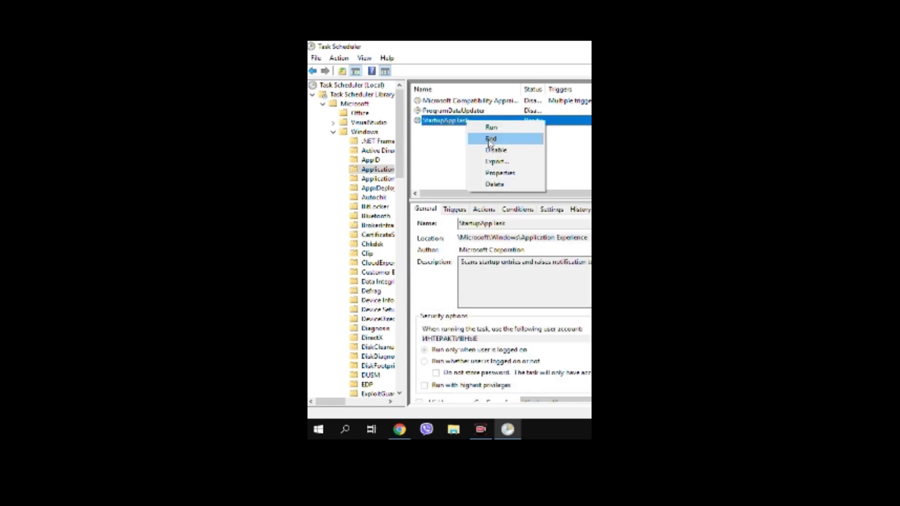
click(500, 151)
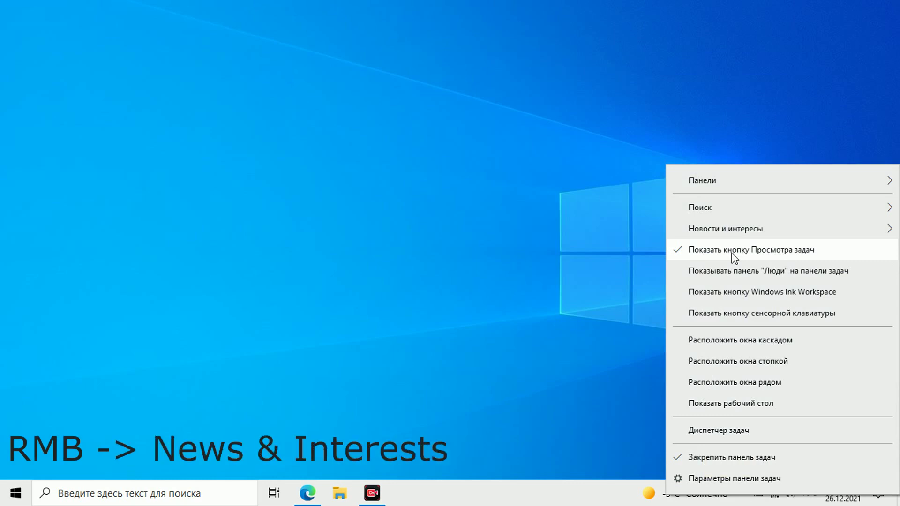
Step: Turn off News and Interests and disable Edge, Windows Security notification and Alps driver at startup
mouse_move(736, 233)
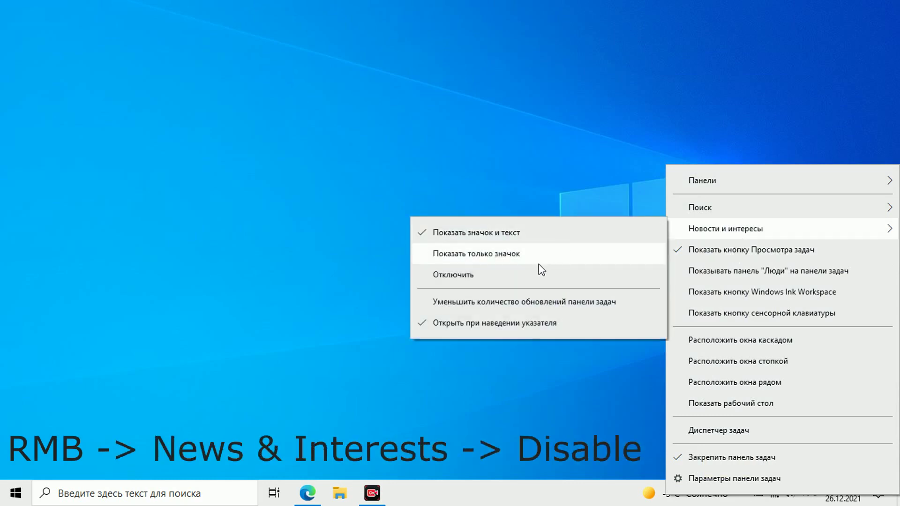
click(494, 277)
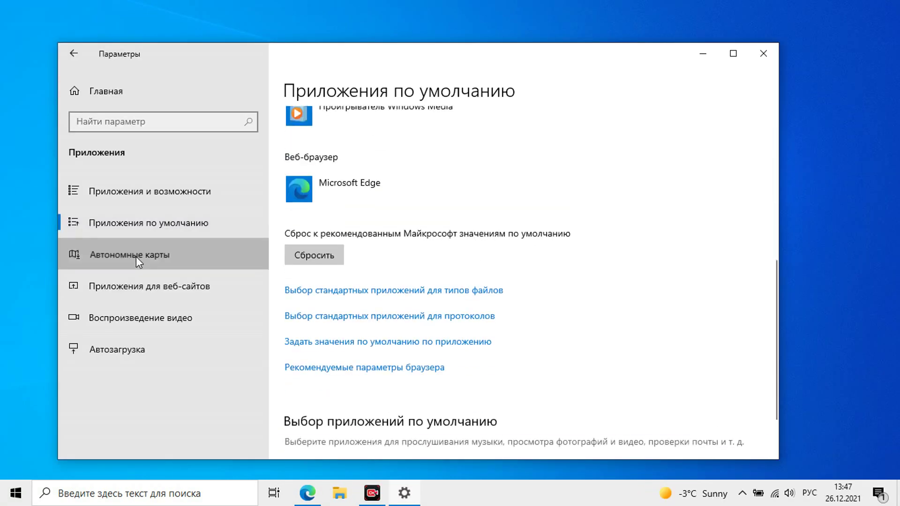
click(145, 287)
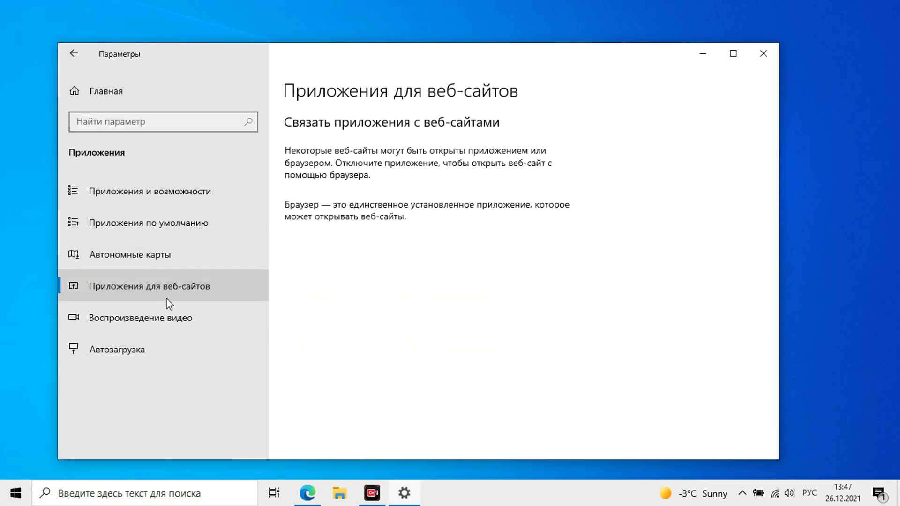
click(159, 352)
click(488, 265)
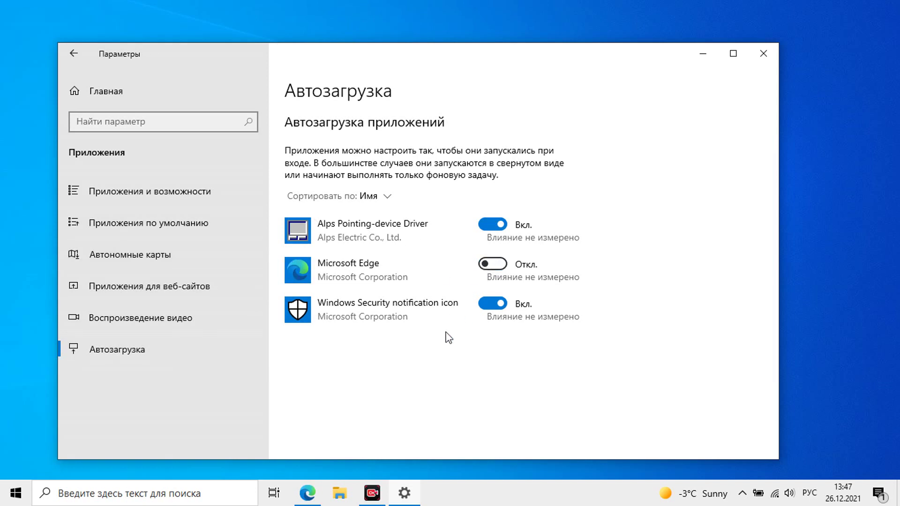
click(493, 305)
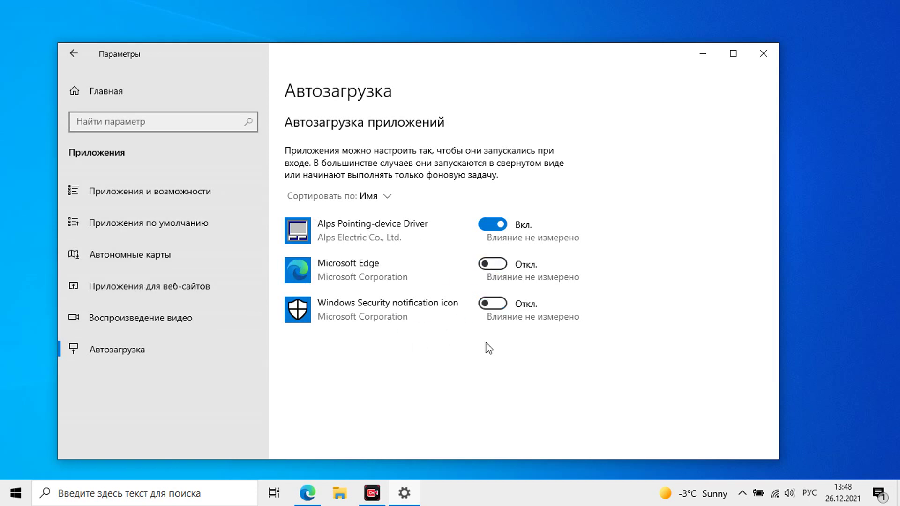
click(494, 224)
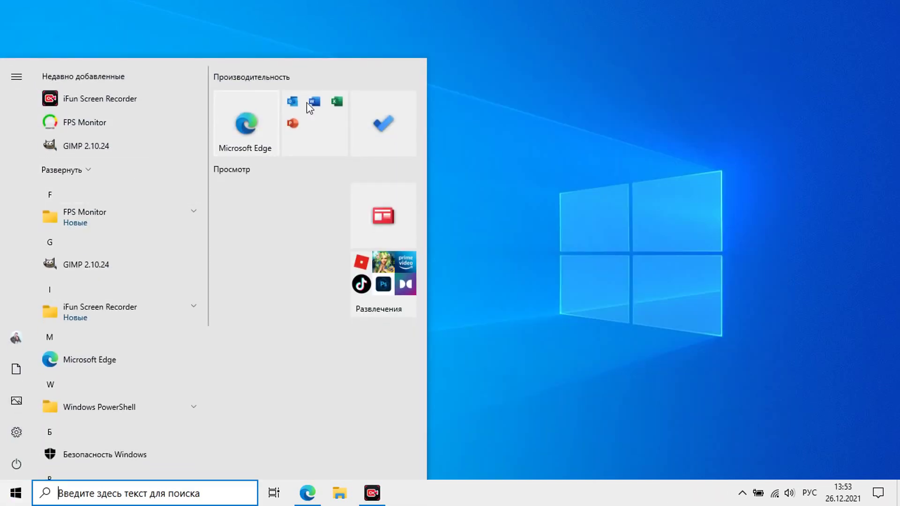
Step: Unpin the Office folder and To Do tiles from Start, then uninstall the news app
right_click(331, 127)
click(368, 140)
right_click(366, 131)
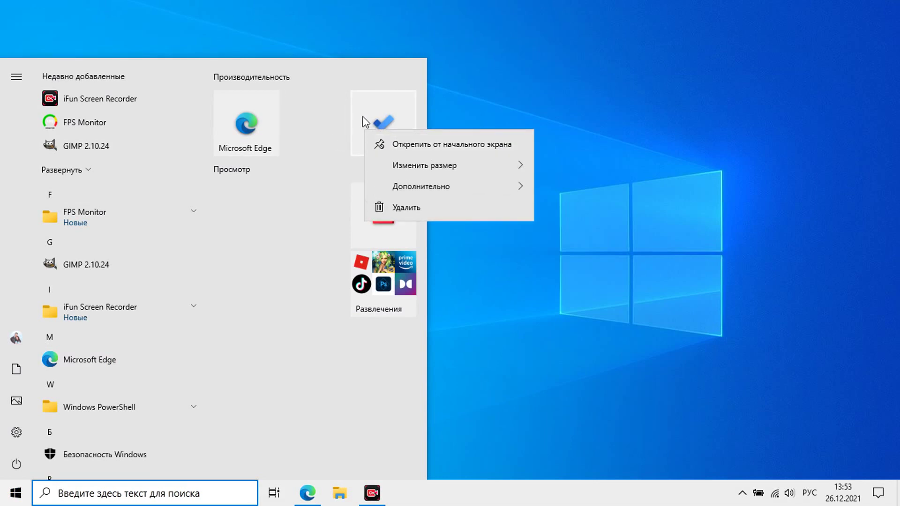
click(388, 140)
right_click(387, 212)
click(421, 290)
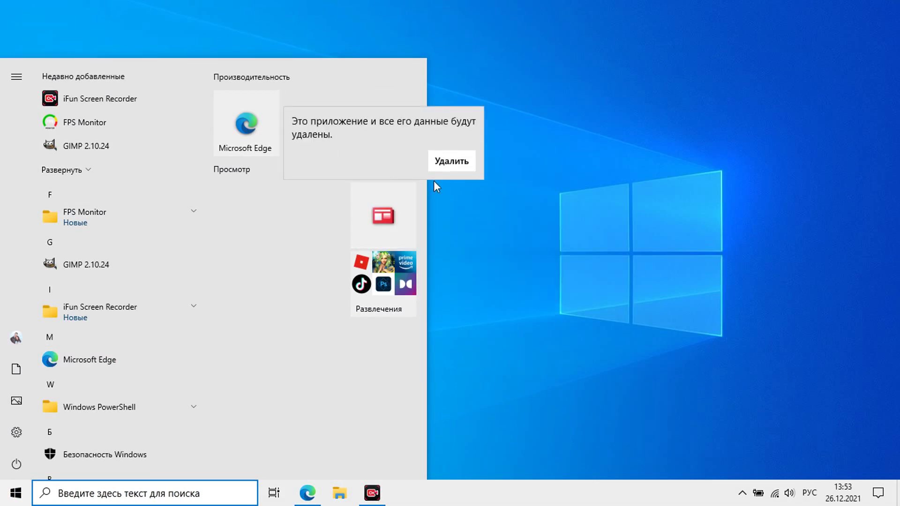
click(452, 159)
Step: Unpin the Развлечения folder and the Microsoft Edge tile from Start
right_click(384, 205)
click(416, 222)
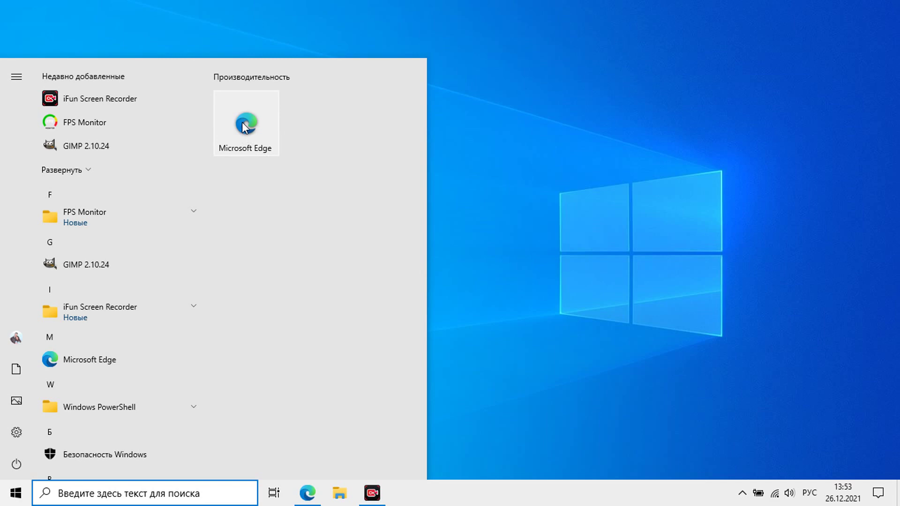
right_click(242, 123)
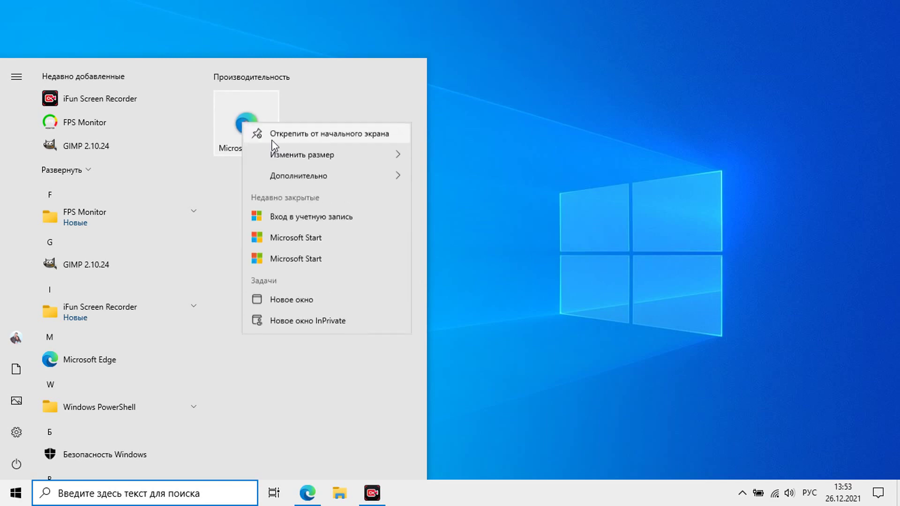
click(310, 138)
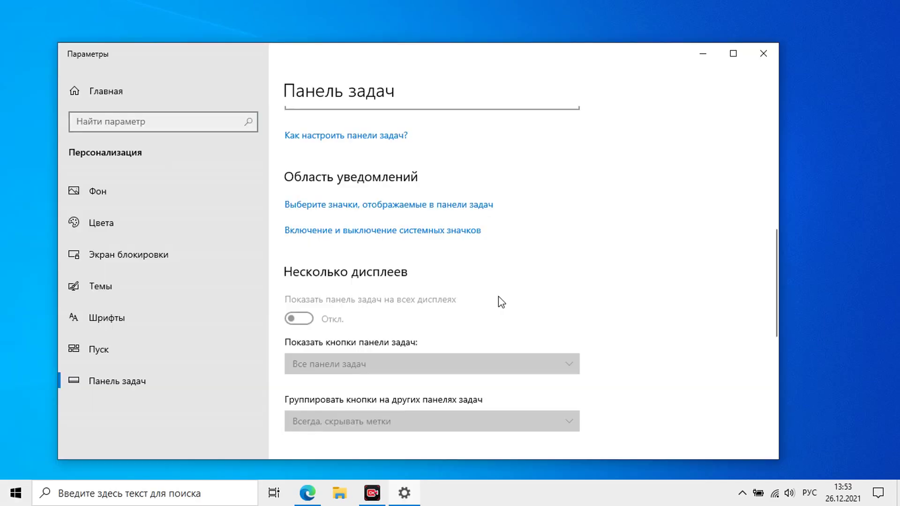
Step: Apply the dark Windows theme under Персонализация > Темы and close Settings
scroll(499, 296, down, 4)
scroll(468, 302, up, 1)
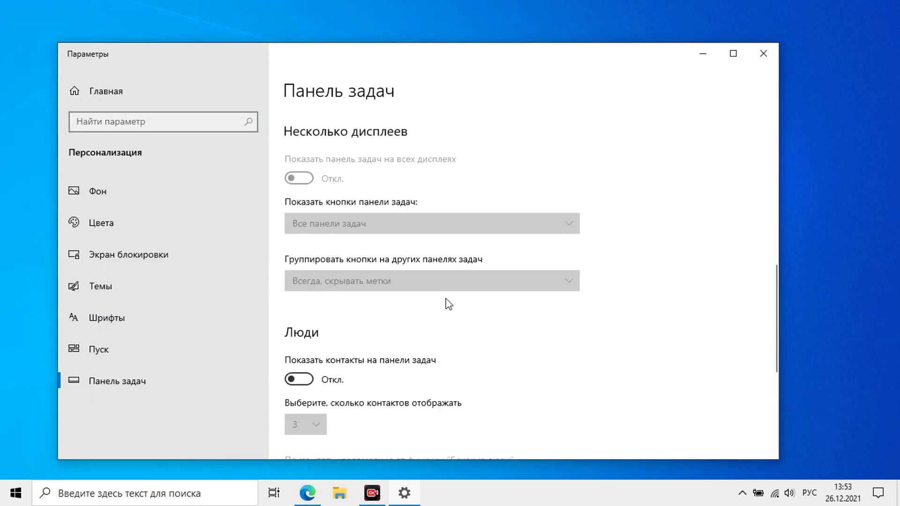
click(168, 288)
scroll(376, 254, down, 5)
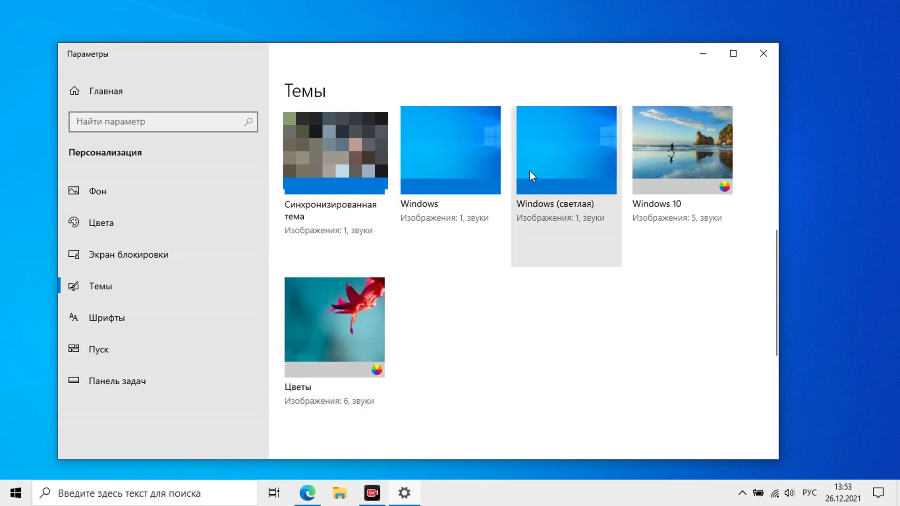
click(454, 165)
scroll(493, 169, up, 5)
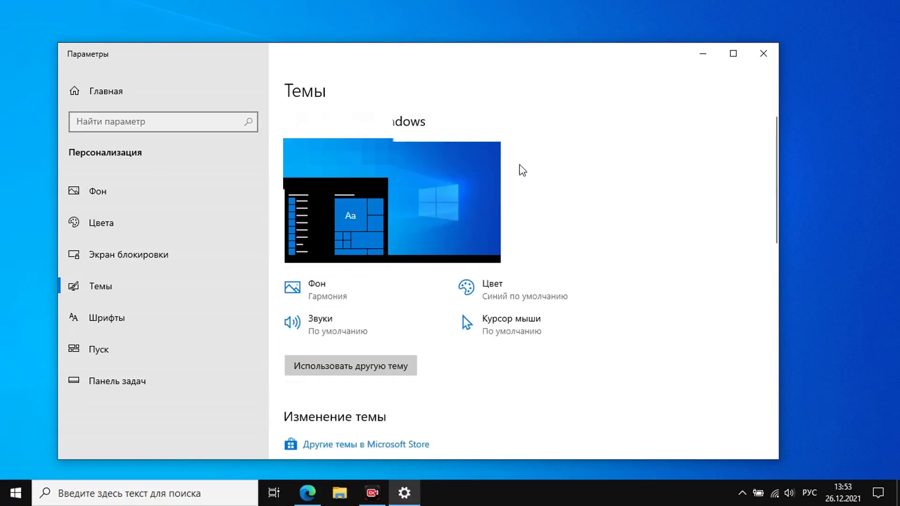
key(alt+F4)
Step: Expand the Служебные — Windows folder in the tile-free Start menu, browse it, then close the menu
click(4, 504)
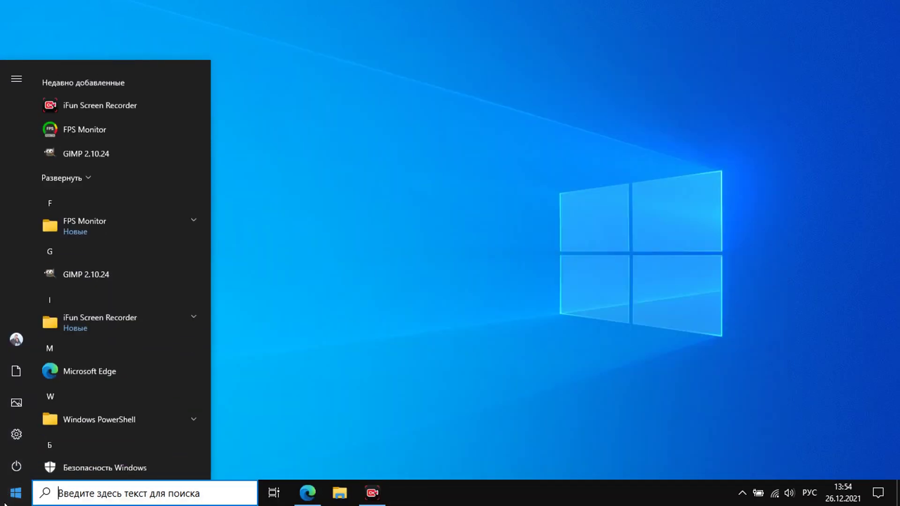
scroll(122, 311, down, 5)
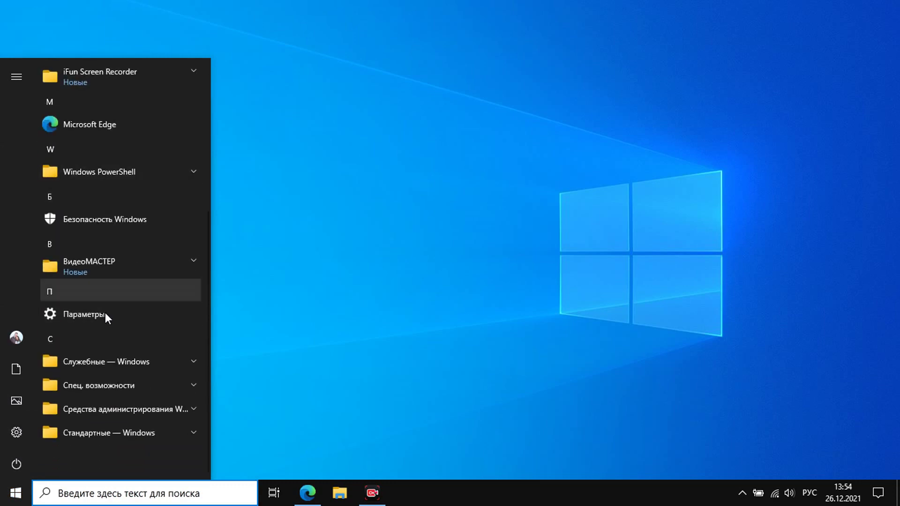
click(109, 360)
scroll(107, 361, down, 4)
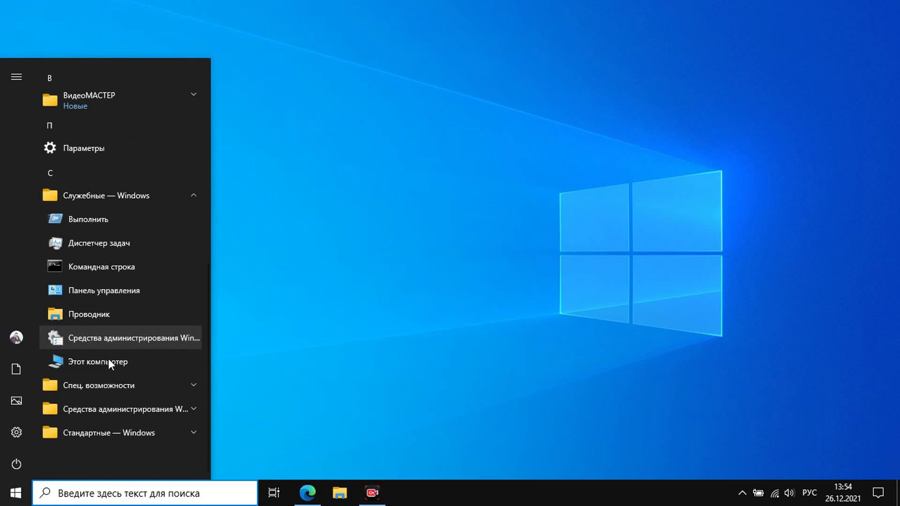
scroll(102, 310, up, 8)
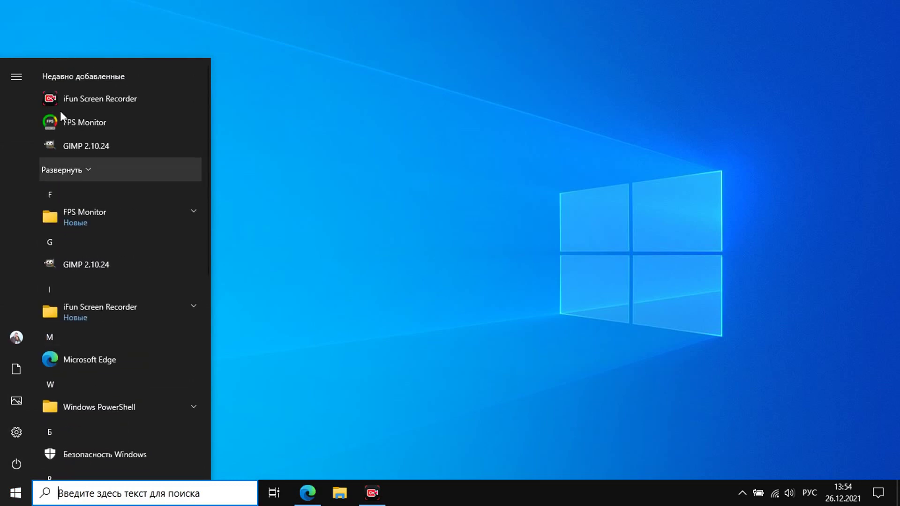
click(362, 126)
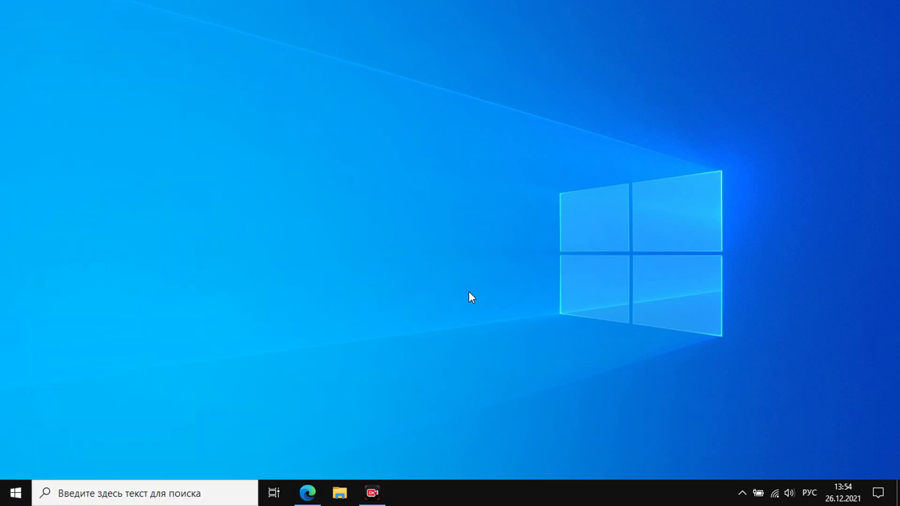
Step: Refresh the desktop via Обновить, then show Advanced SystemCare's 635,2 MB Ненужные файлы list
click(742, 494)
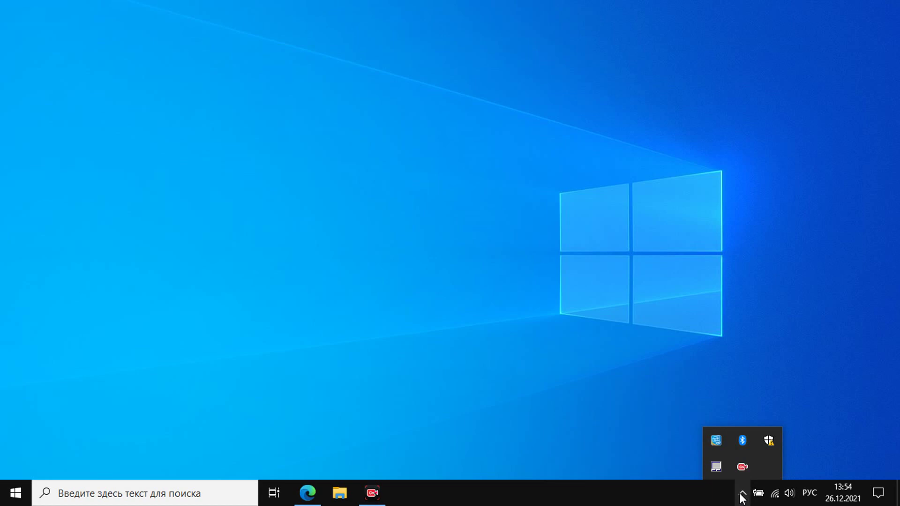
click(486, 297)
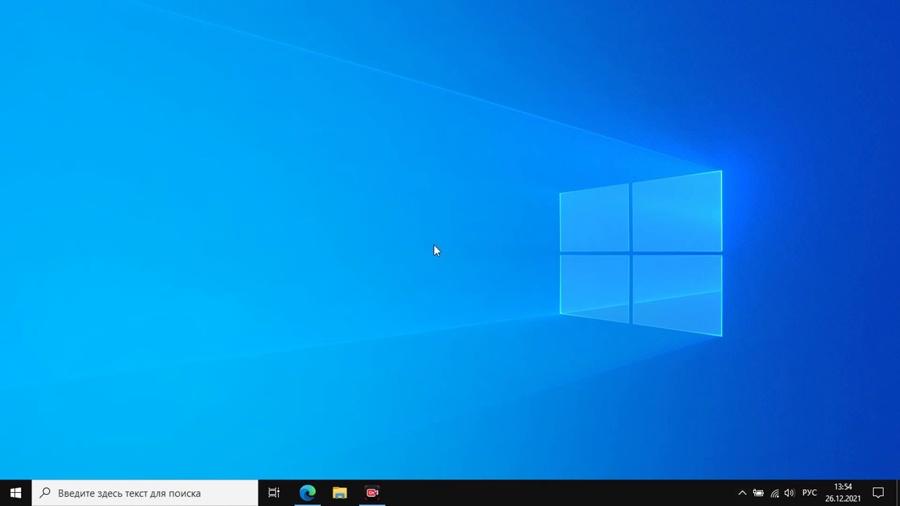
right_click(386, 214)
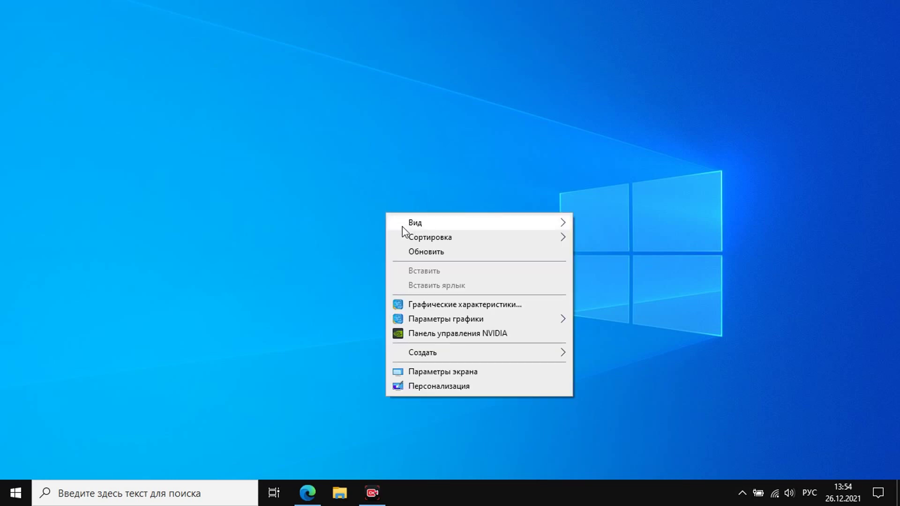
click(418, 252)
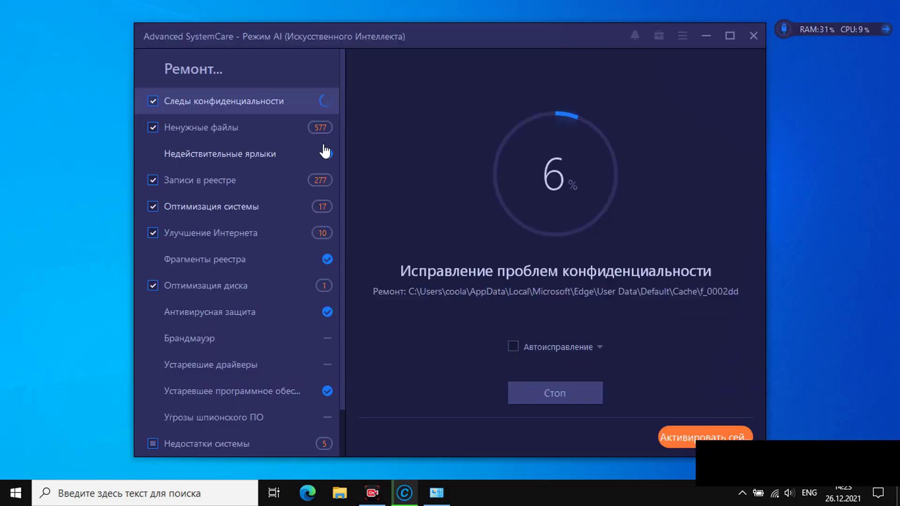
click(256, 137)
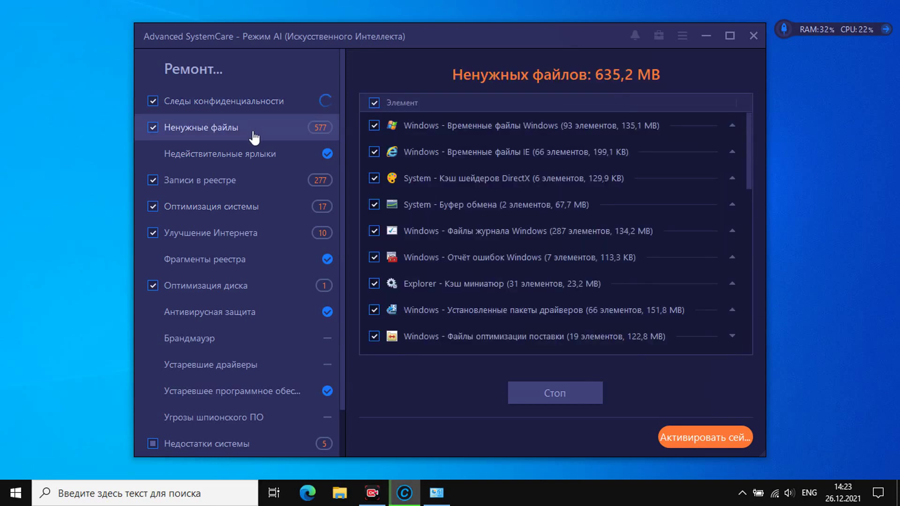
Step: Browse the 277 Записи в реестре problems, then the 17 Оптимизация системы suggestions
click(236, 182)
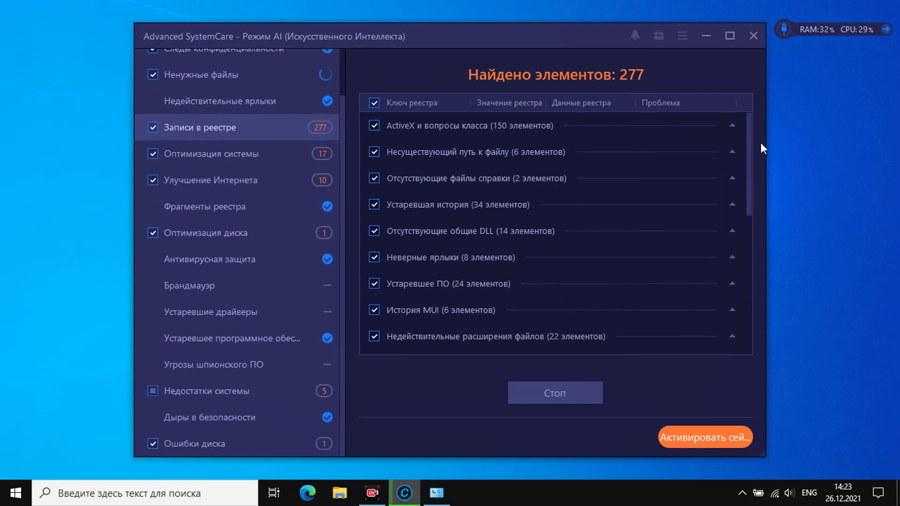
drag(750, 143, 654, 262)
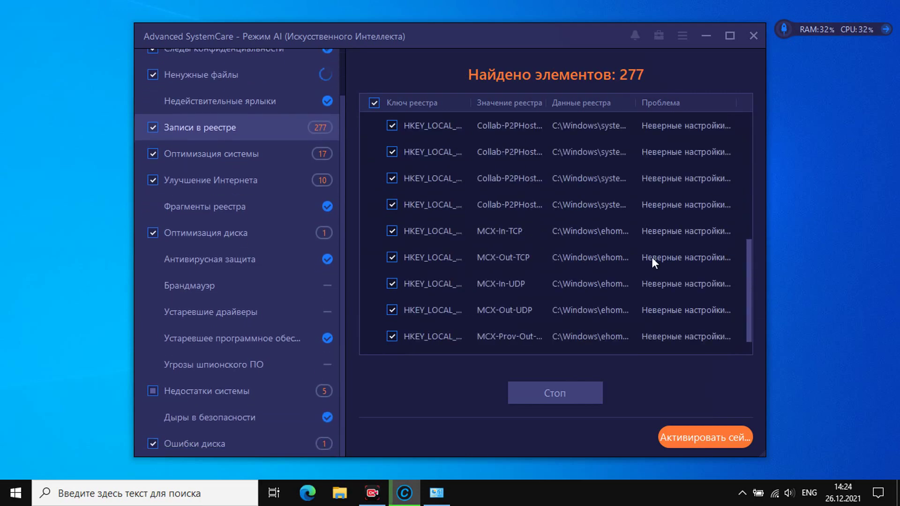
click(232, 155)
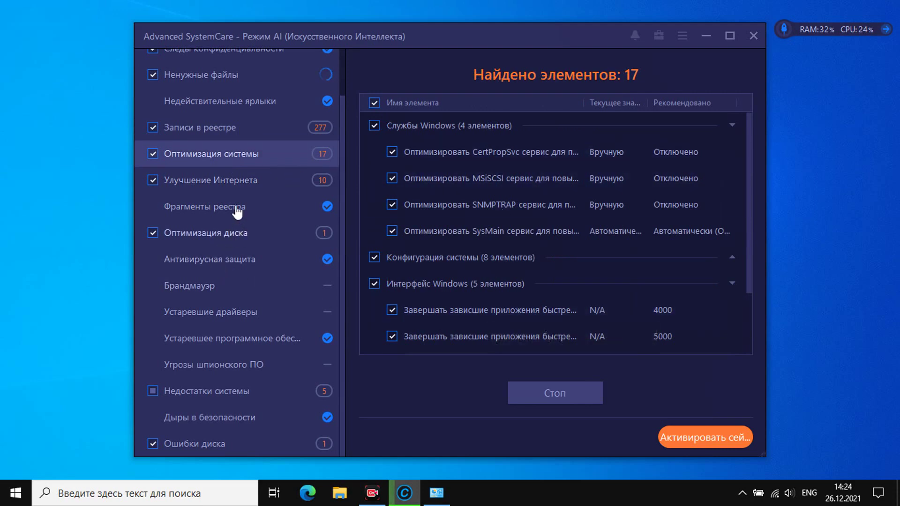
drag(753, 139, 756, 209)
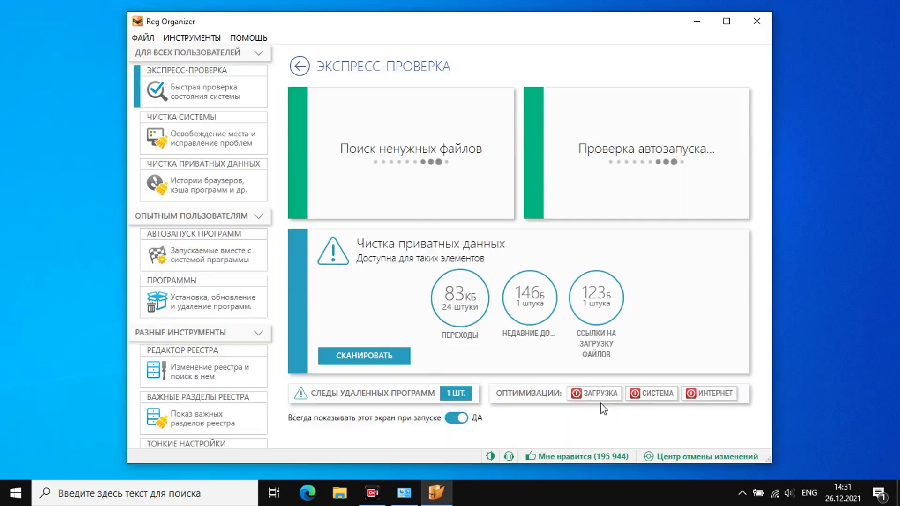
Step: Enable the ЗАГРУЗКА boot and shutdown speed-up tweaks, postponing the restart
click(604, 396)
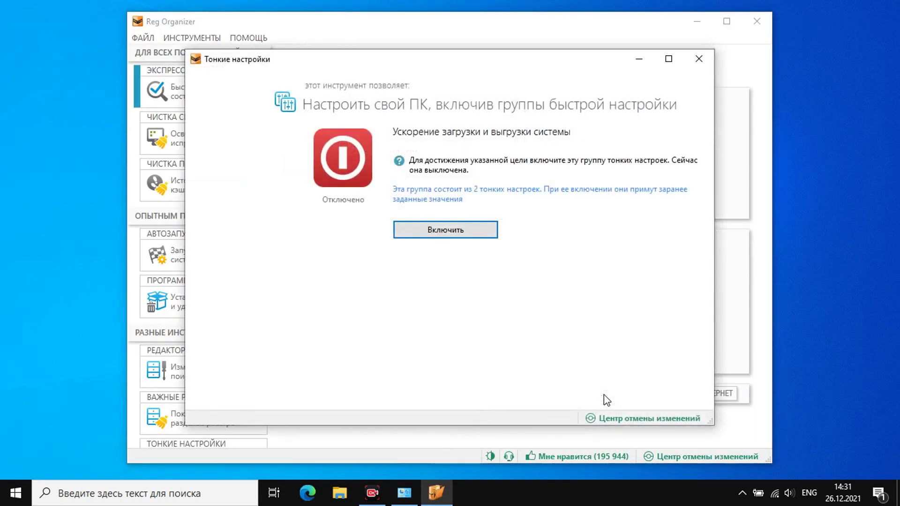
click(454, 230)
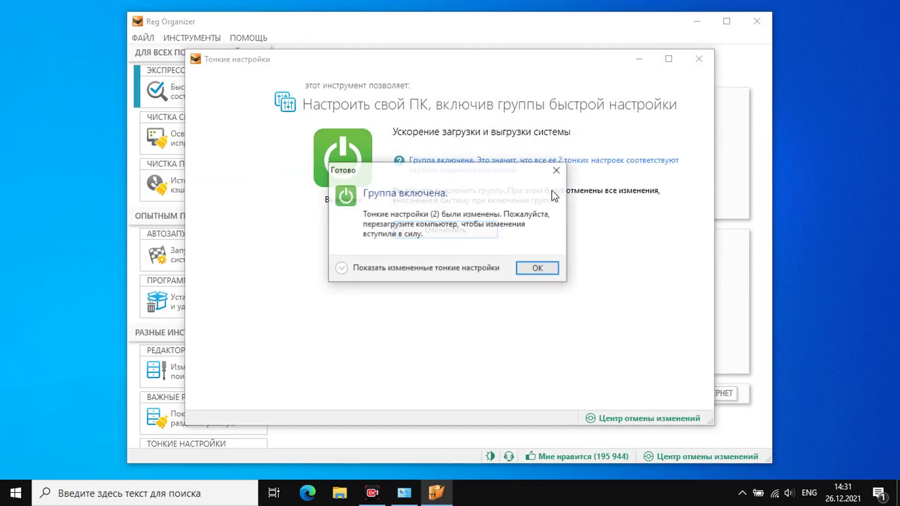
click(537, 268)
click(530, 244)
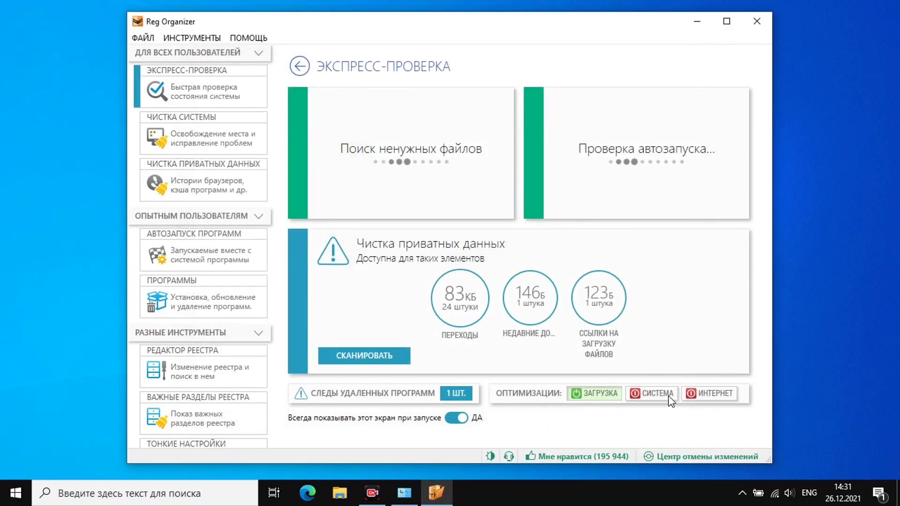
Step: Enable the СИСТЕМА tweak group from its detailed list, postponing the restart
click(663, 395)
click(458, 261)
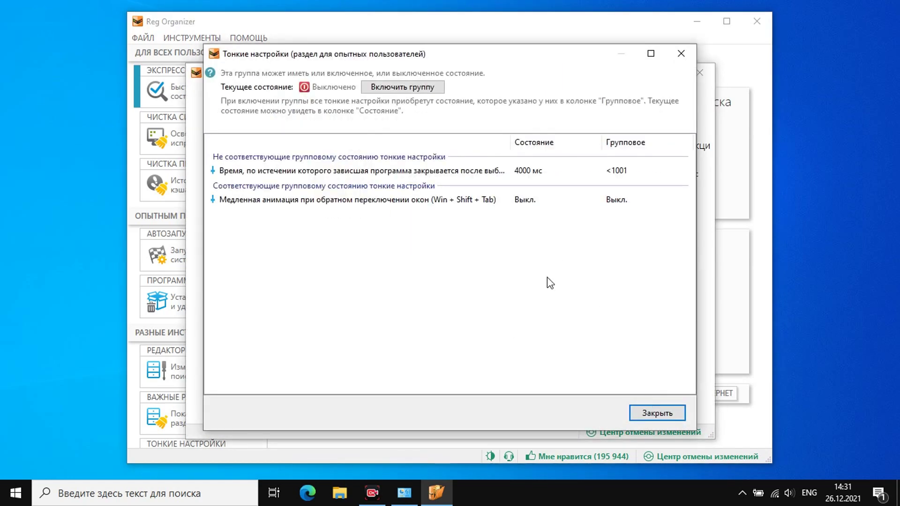
click(422, 87)
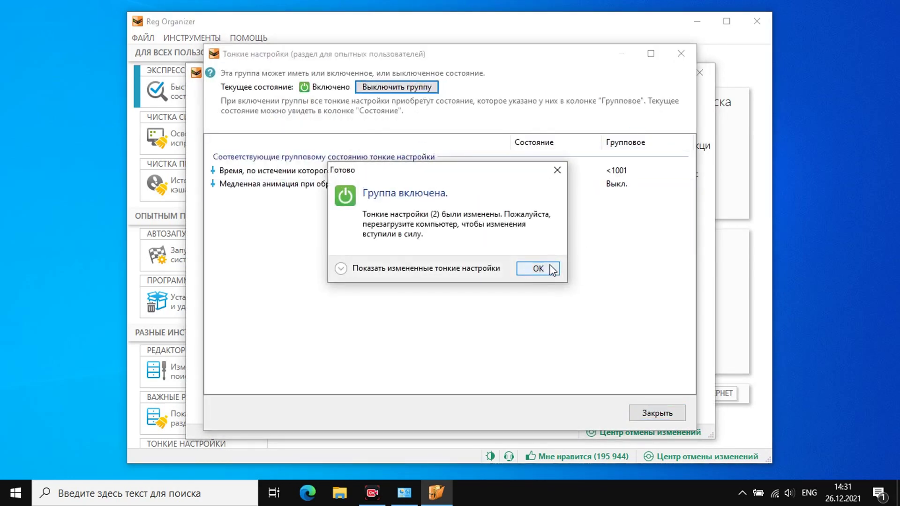
click(538, 269)
click(681, 53)
key(Escape)
key(Escape)
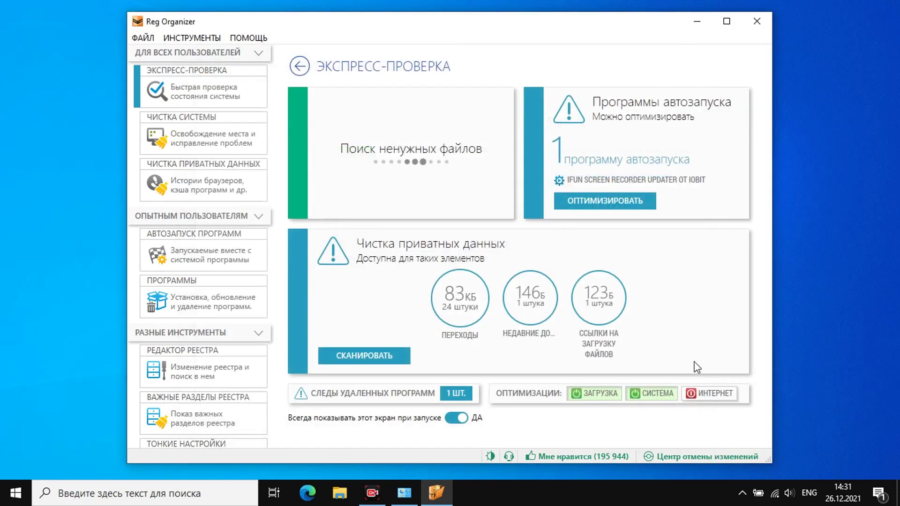
Step: Enable the ИНТЕРНЕТ connection tweaks without restarting, then quit Reg Organizer
click(709, 394)
click(447, 242)
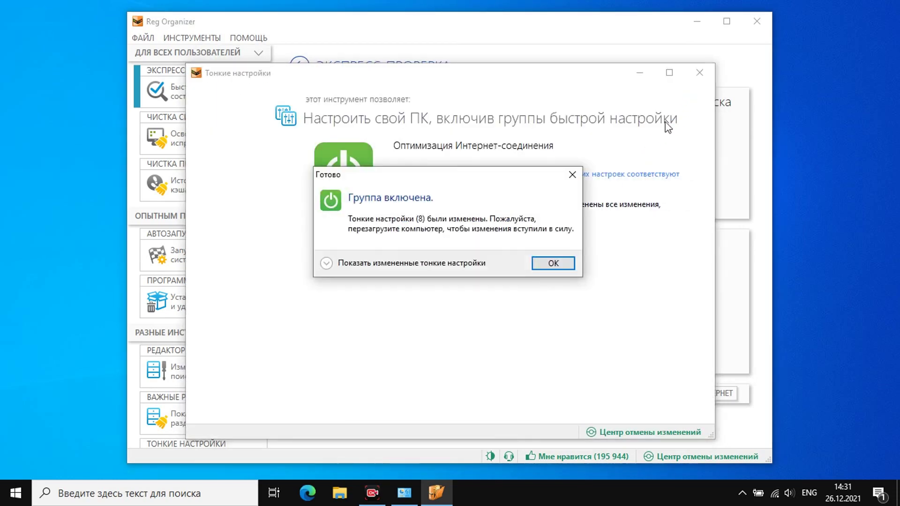
key(Return)
key(Escape)
key(Escape)
key(alt+F4)
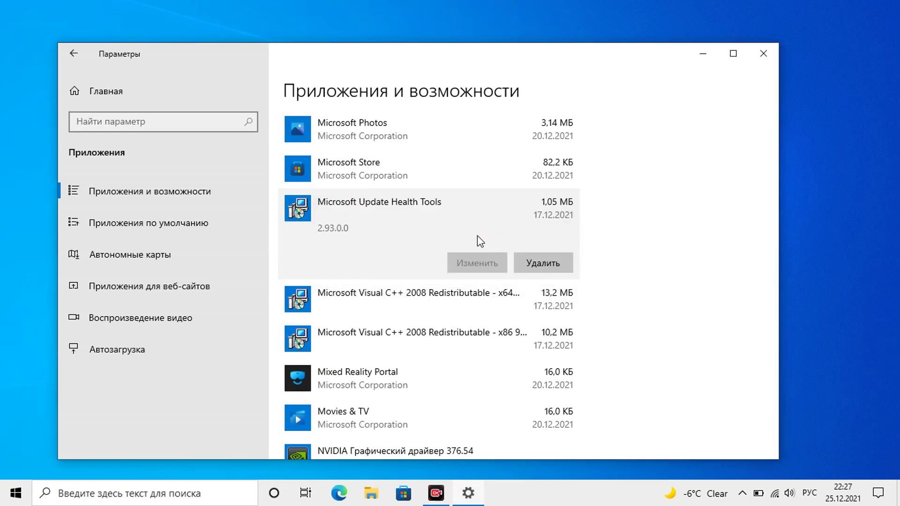
Step: Uninstall Mixed Reality Portal from Приложения и возможности
click(437, 227)
click(432, 293)
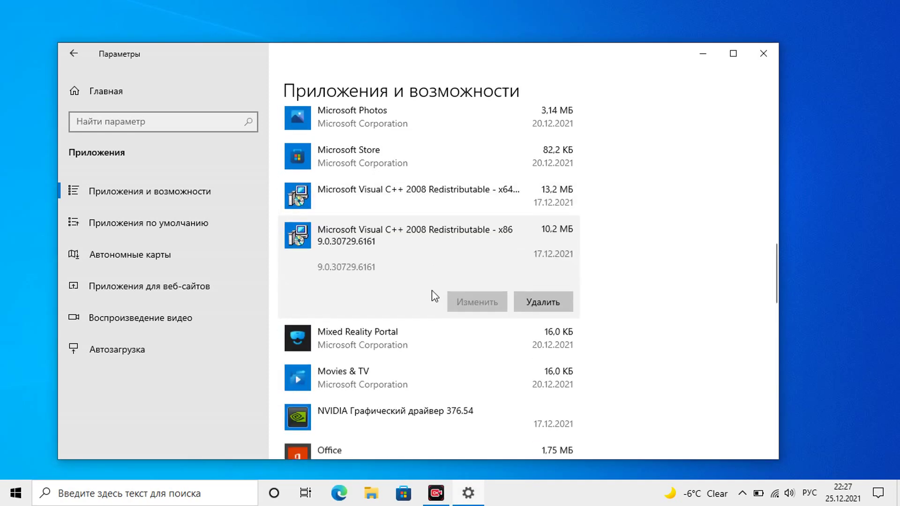
scroll(432, 291, down, 3)
click(436, 233)
click(543, 217)
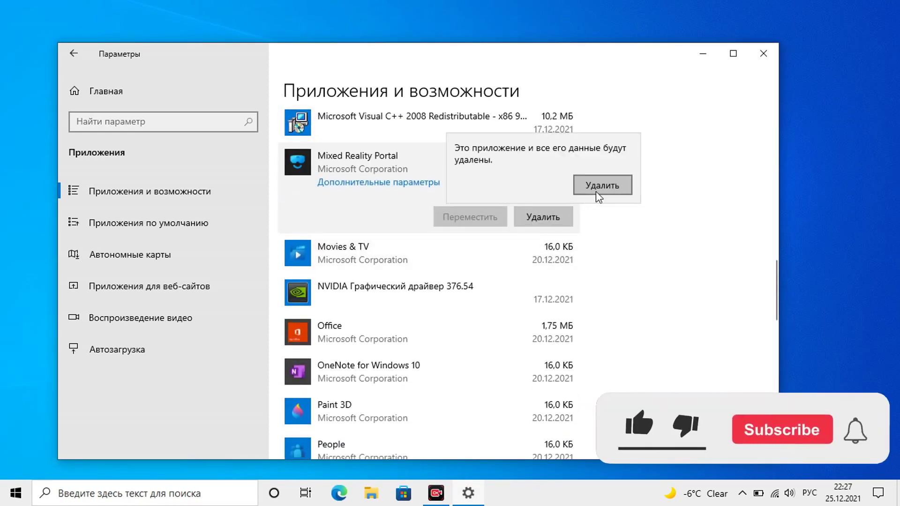
click(600, 184)
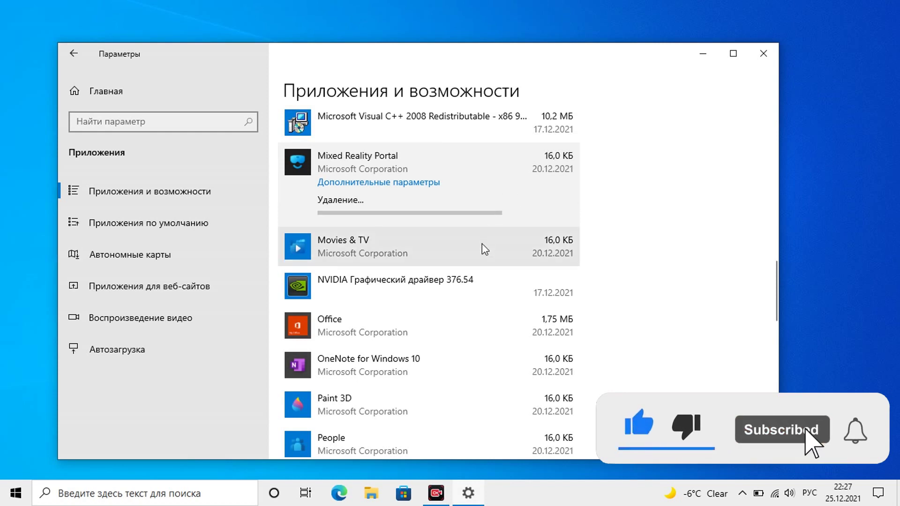
Step: Uninstall the Movies & TV app
click(473, 175)
click(544, 214)
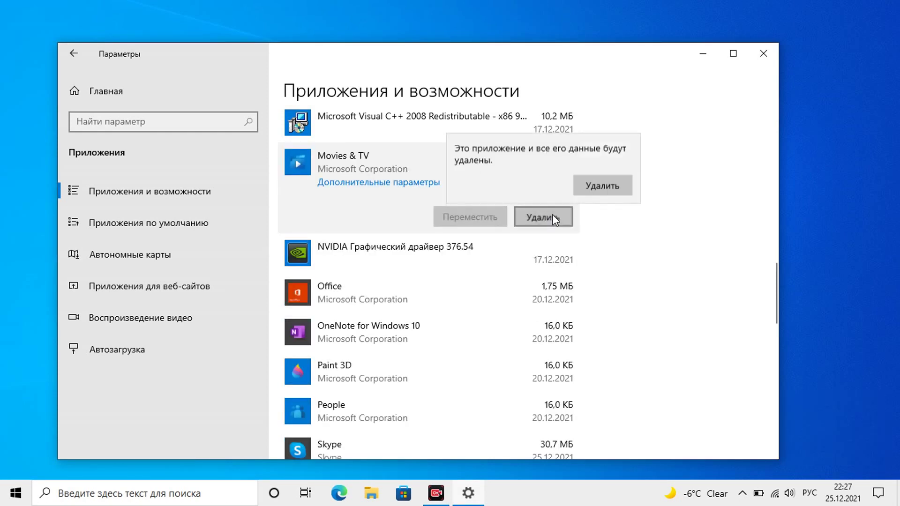
click(602, 184)
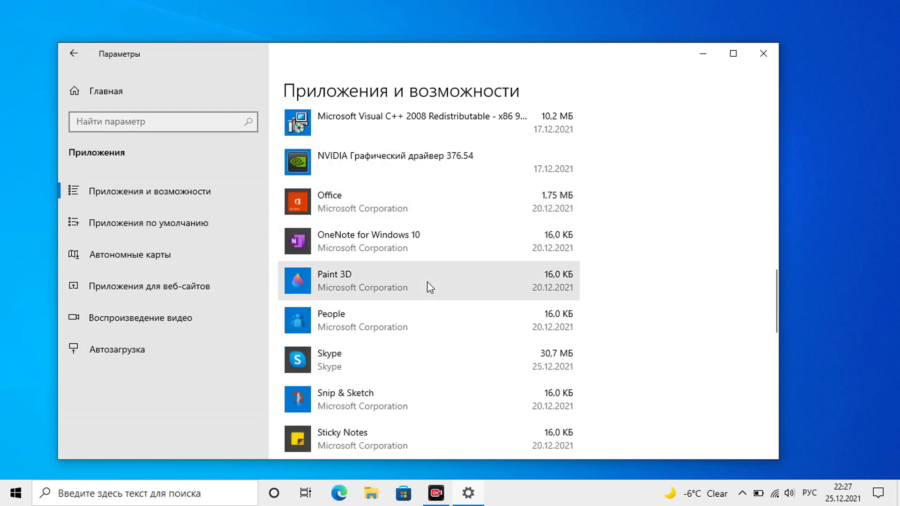
Step: Start uninstalling Office
click(433, 217)
click(535, 255)
click(607, 224)
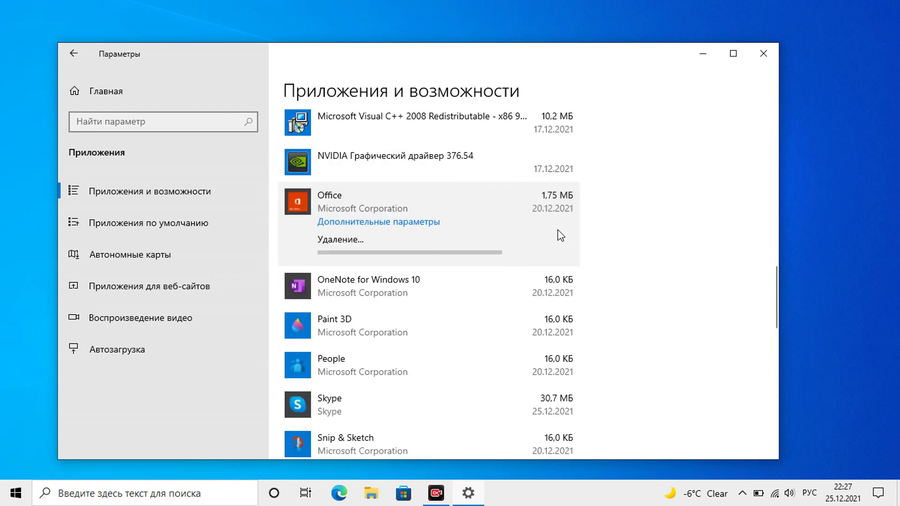